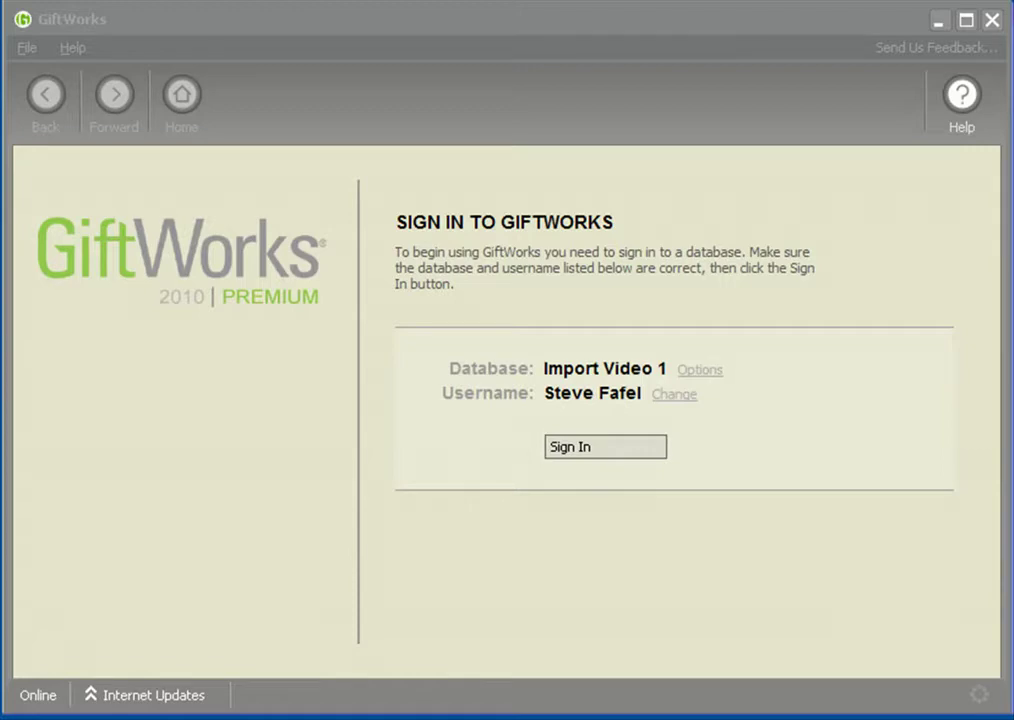
Sign in to the Import Video 1 database and start the Import A File wizard
click(577, 448)
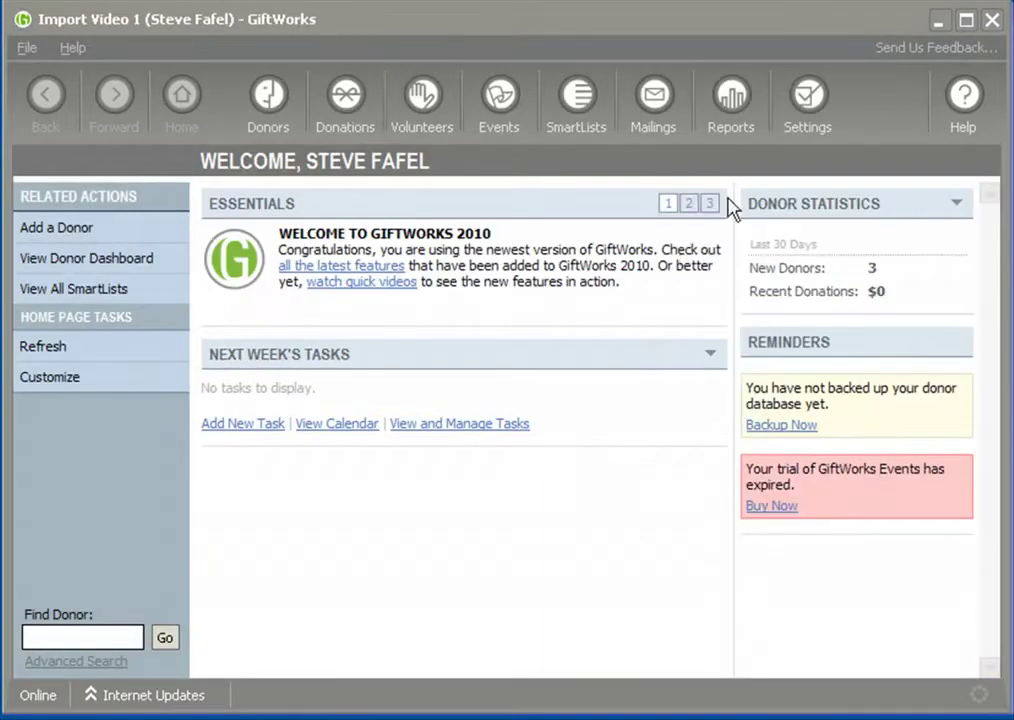
click(808, 108)
click(380, 545)
click(309, 279)
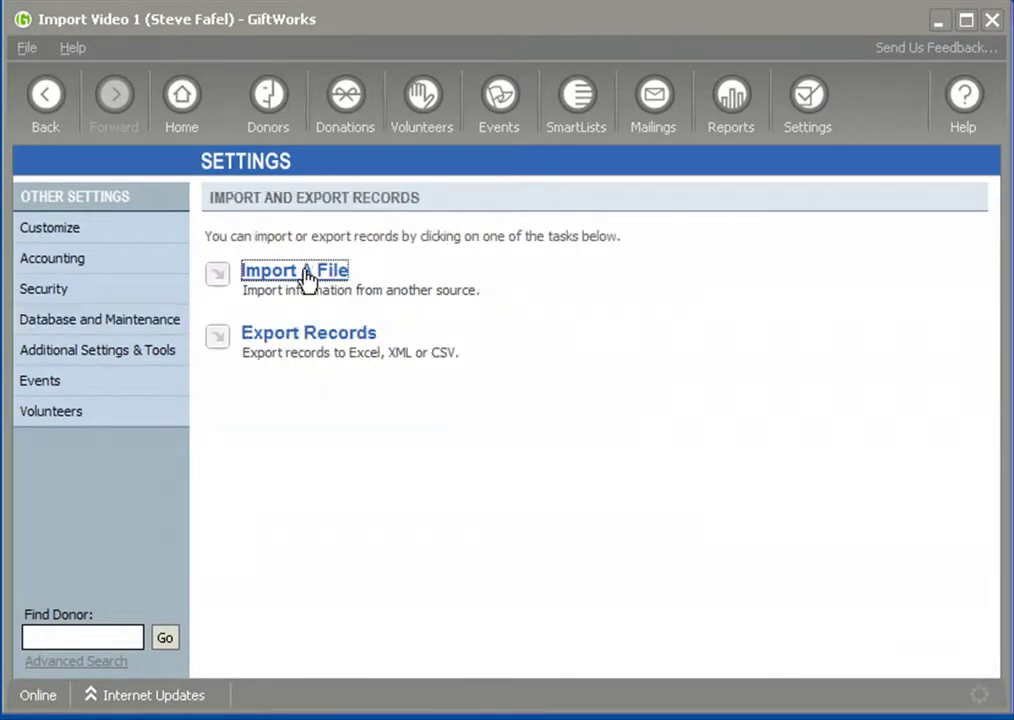
click(307, 280)
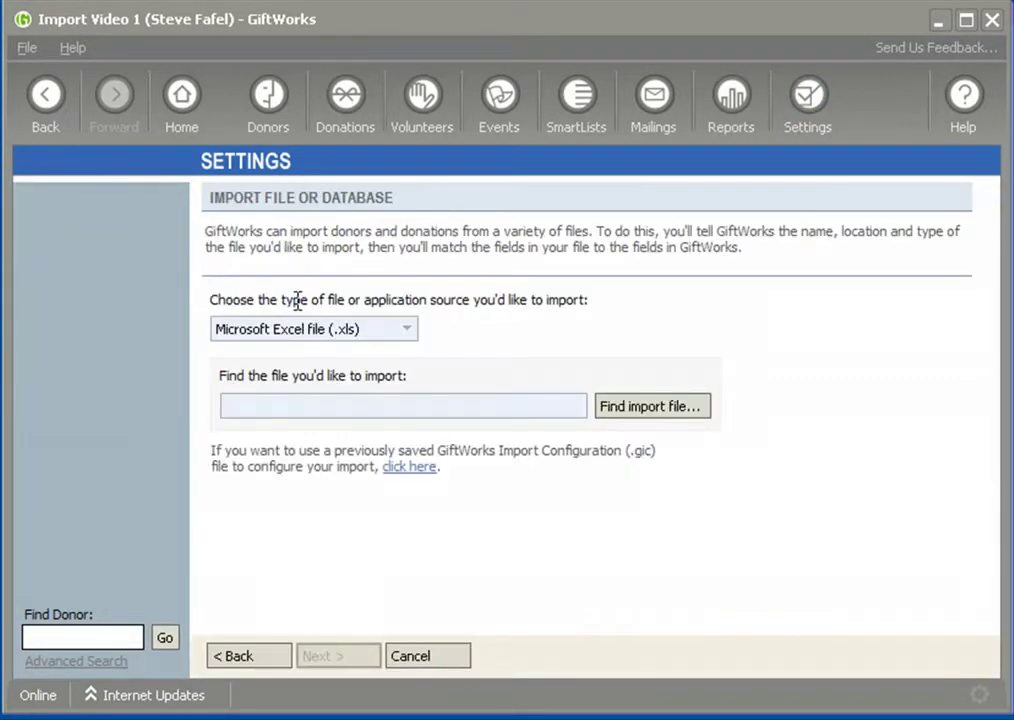
Keep Microsoft Excel file (.xls) as the import type and switch to the donor spreadsheet
click(409, 332)
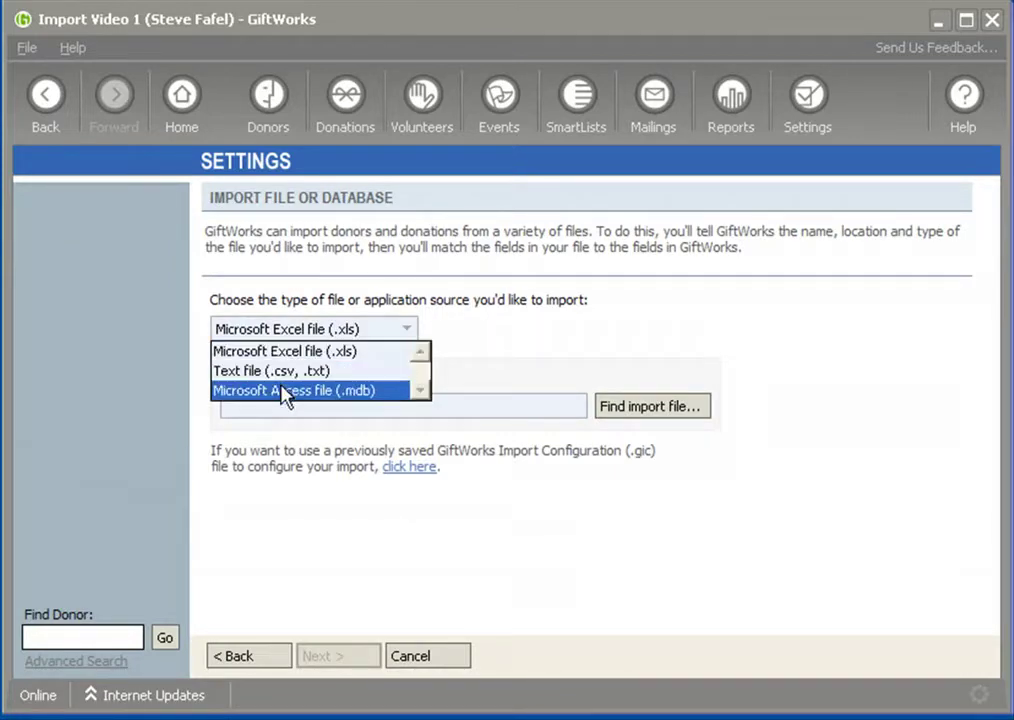
click(282, 353)
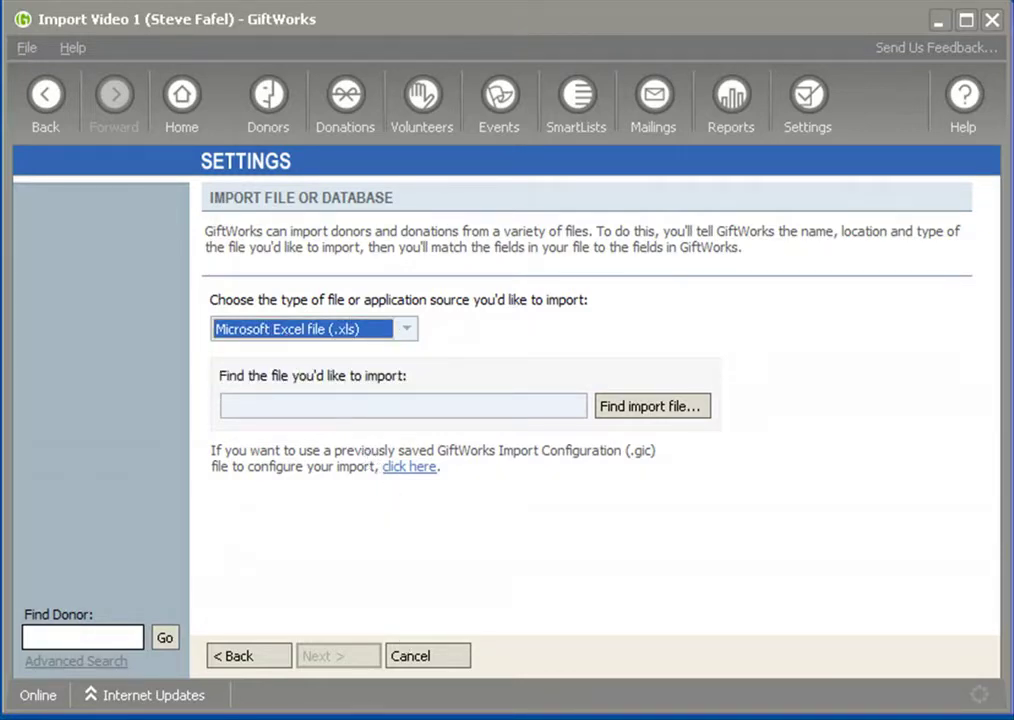
key(alt+Tab)
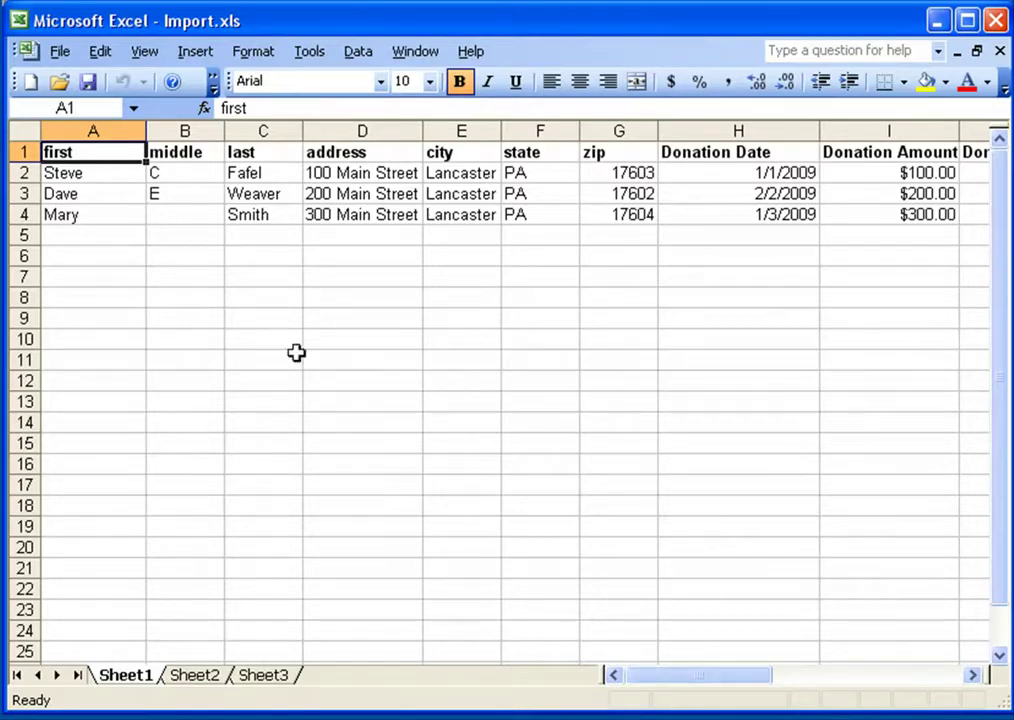
click(20, 152)
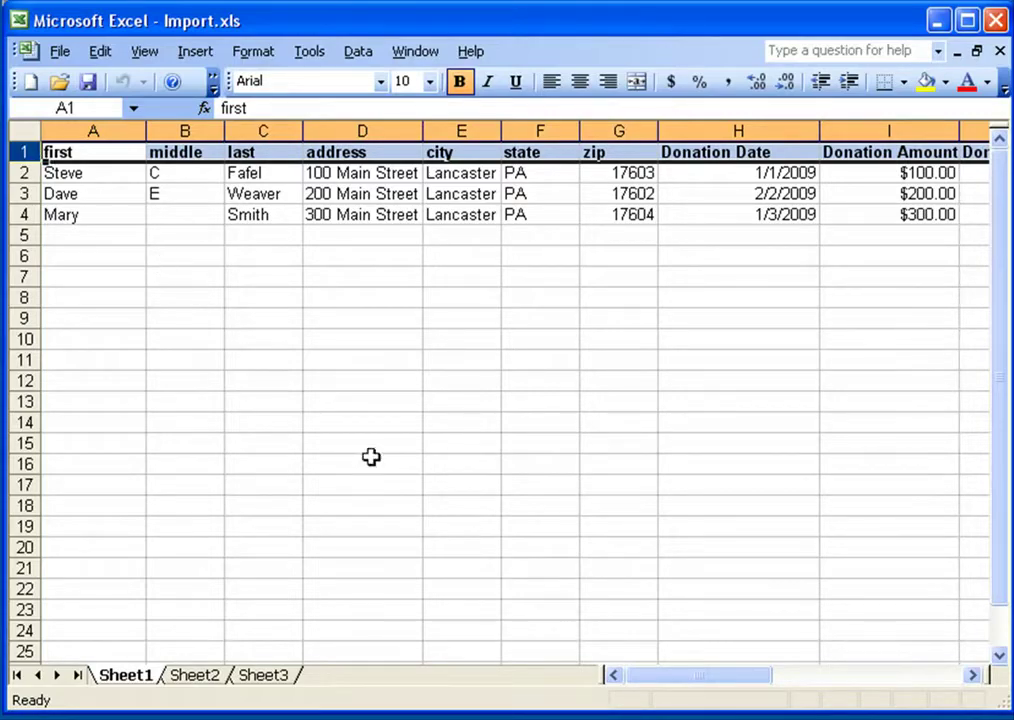
drag(665, 688, 736, 675)
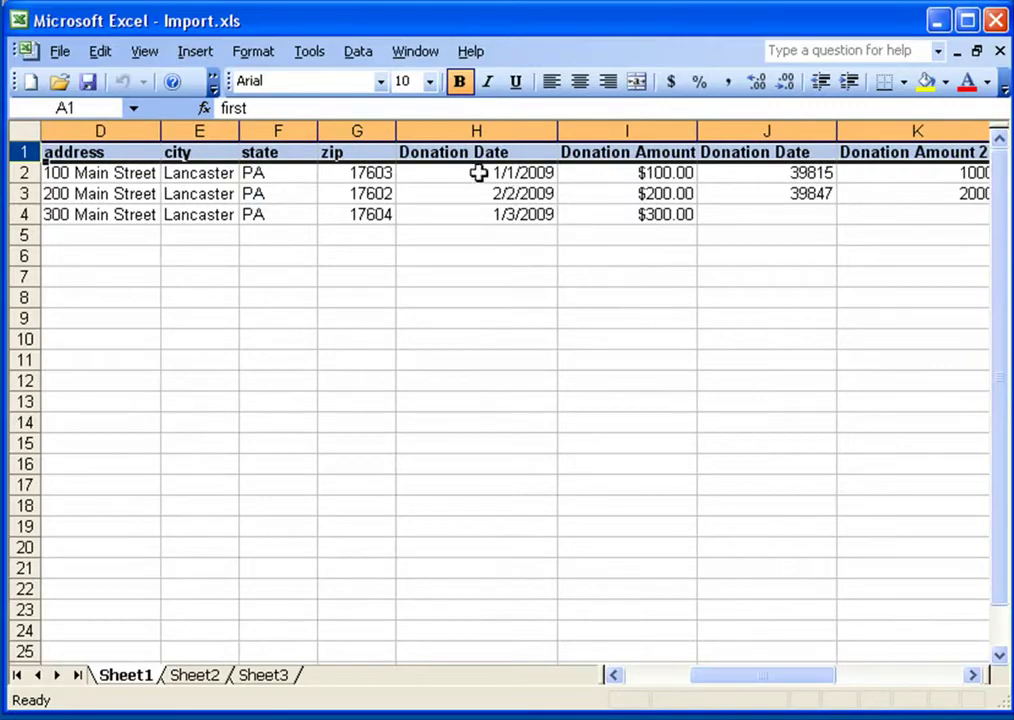
drag(754, 686, 692, 684)
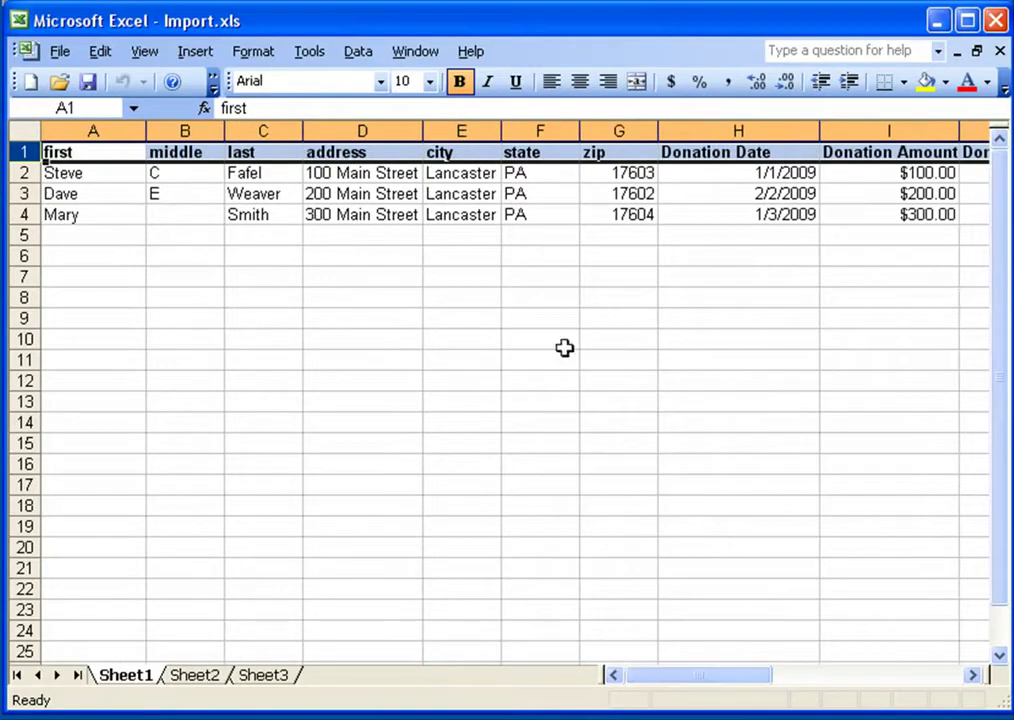
click(85, 194)
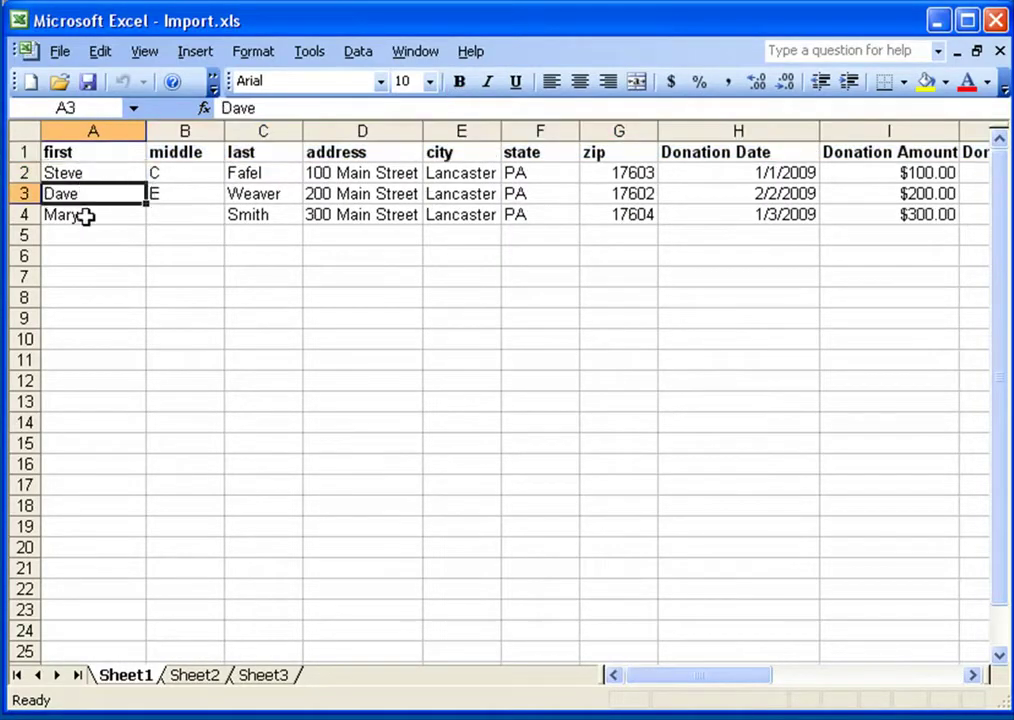
click(84, 215)
click(72, 196)
click(79, 215)
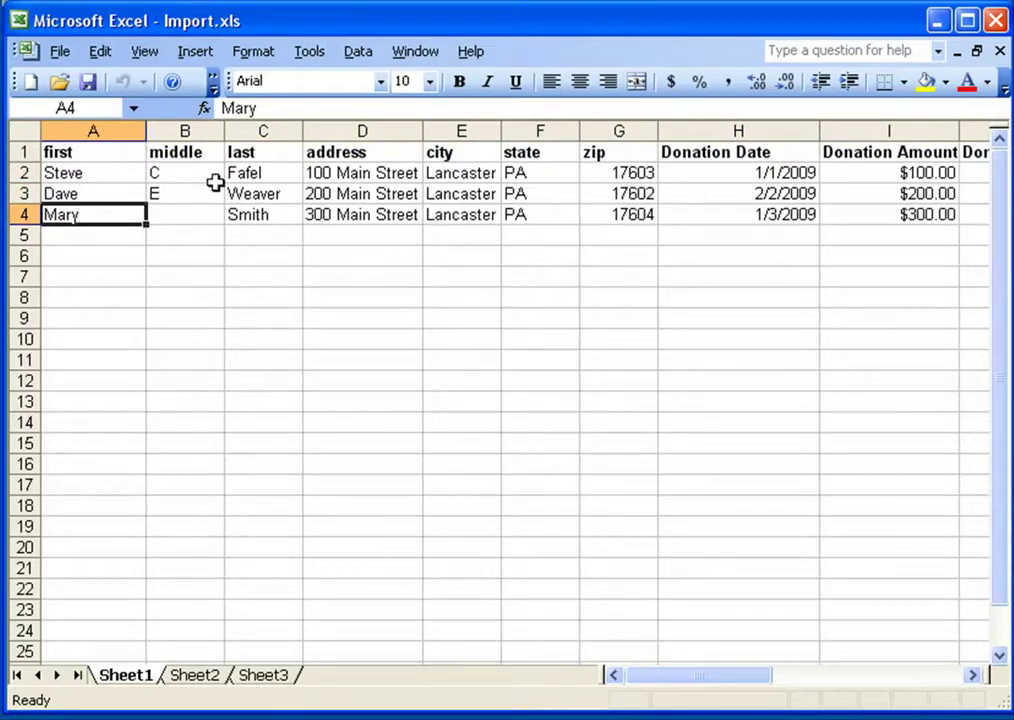
drag(92, 173, 285, 210)
drag(335, 168, 636, 214)
drag(695, 683, 790, 679)
click(262, 173)
drag(338, 178, 439, 208)
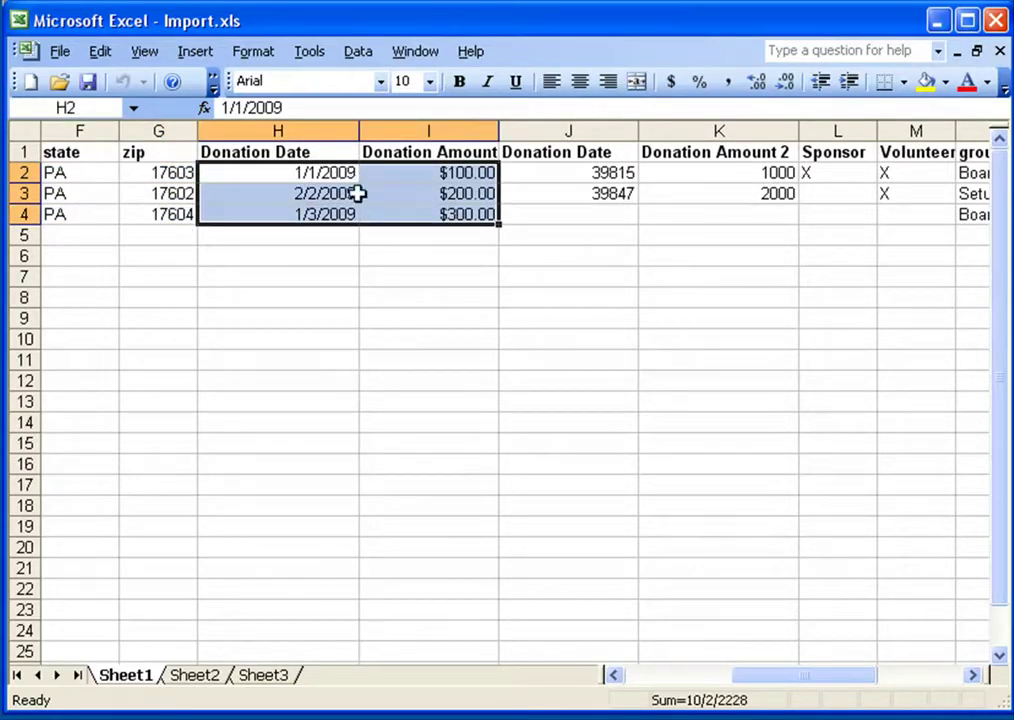
click(324, 194)
Apply the Date format to the second Donation Date column J
click(566, 130)
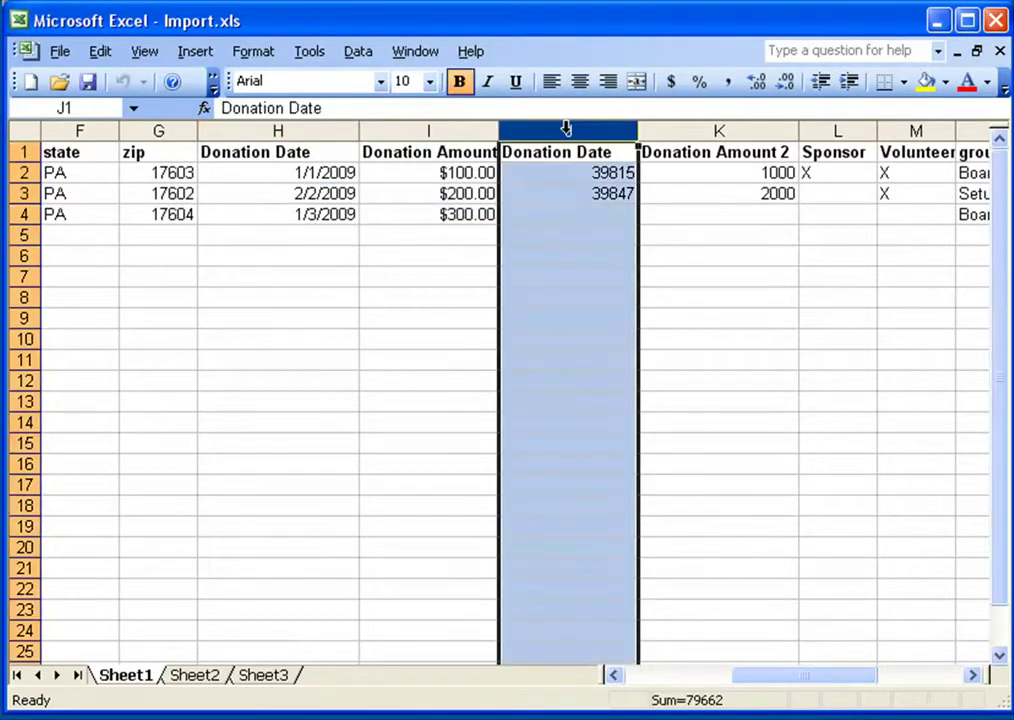
right_click(566, 132)
click(654, 351)
click(450, 263)
key(Return)
click(485, 216)
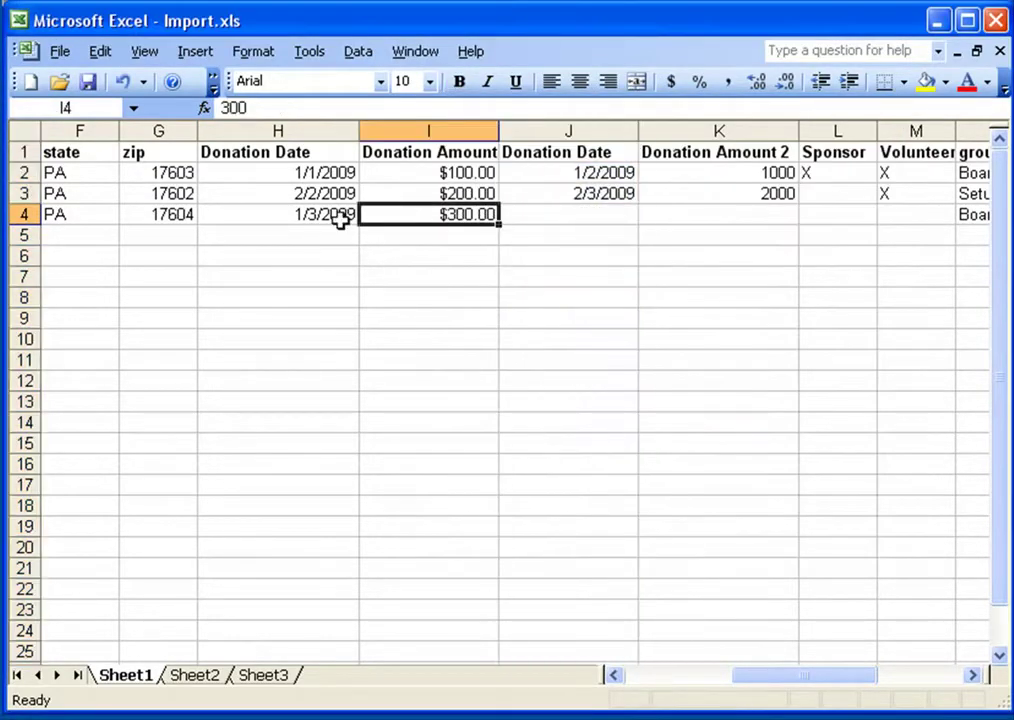
Apply the Currency format to the Donation Amount 2 column K
drag(276, 174, 288, 214)
drag(455, 172, 457, 224)
drag(595, 174, 590, 214)
drag(740, 172, 747, 208)
click(721, 129)
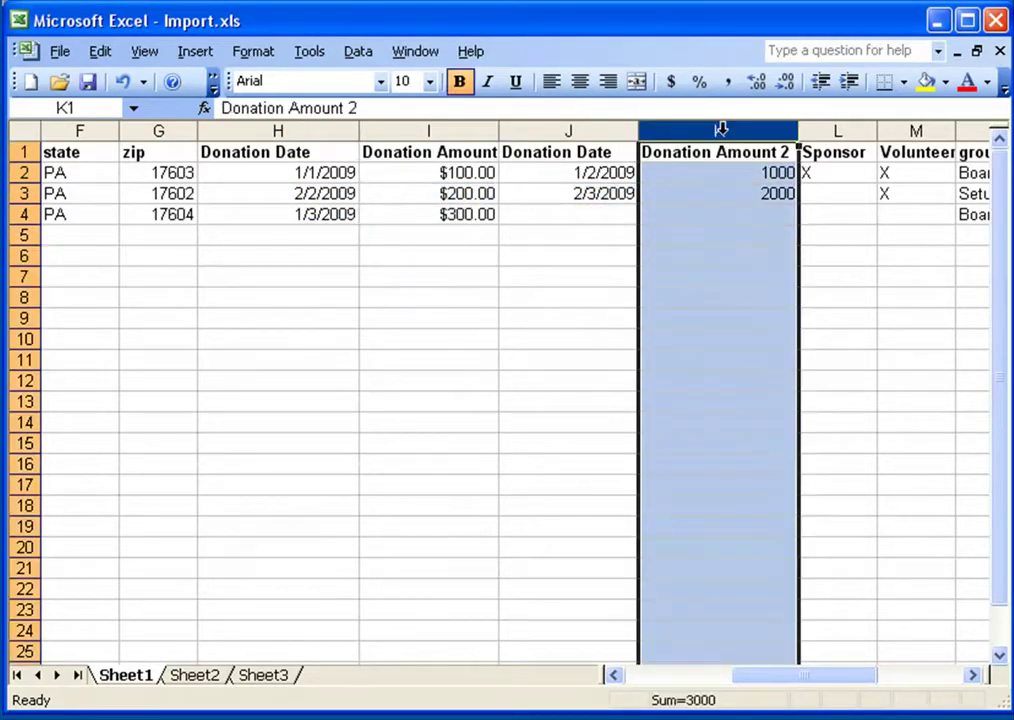
right_click(721, 129)
click(730, 357)
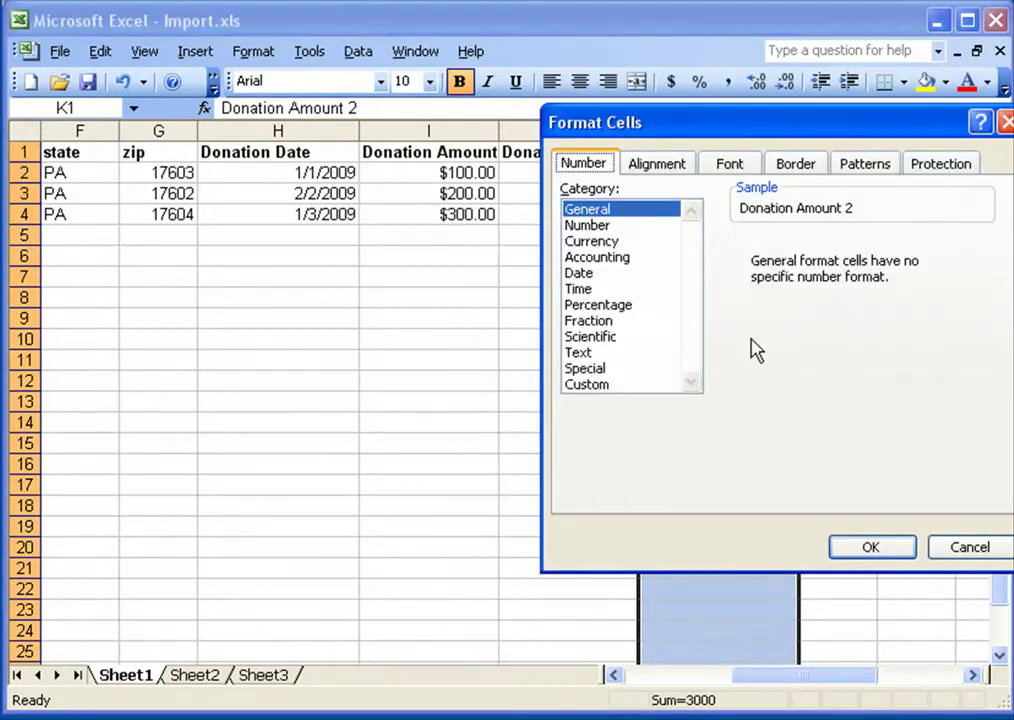
click(591, 241)
click(868, 545)
click(293, 176)
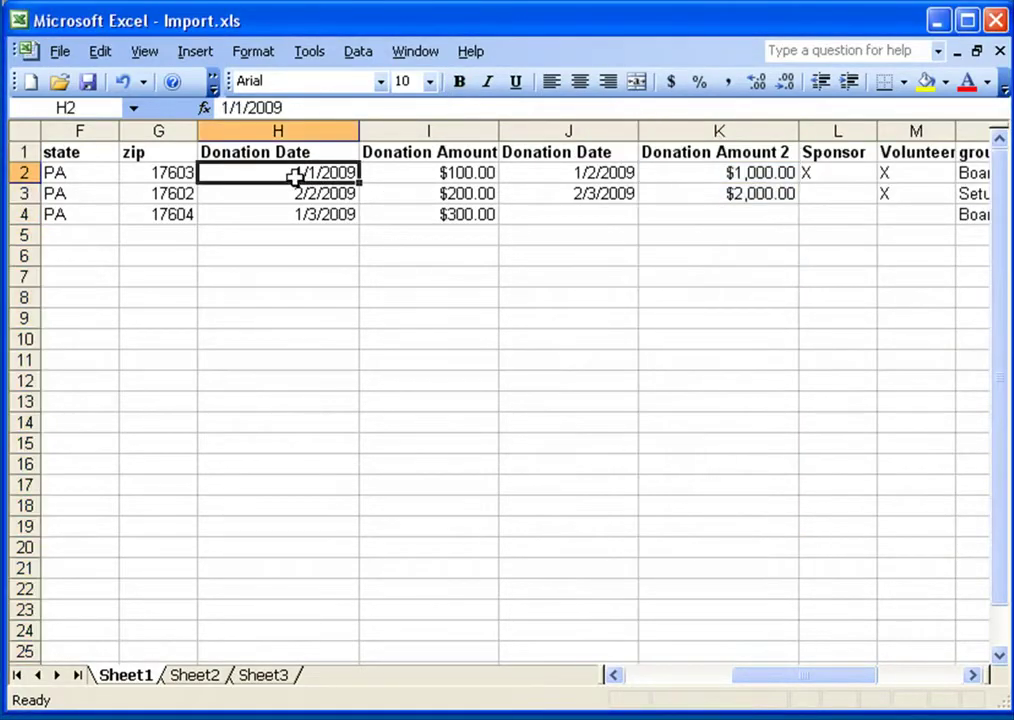
Compare date/amount ranges H2:I4 and J2:K4 and the two Donation Date headers
drag(333, 172, 435, 210)
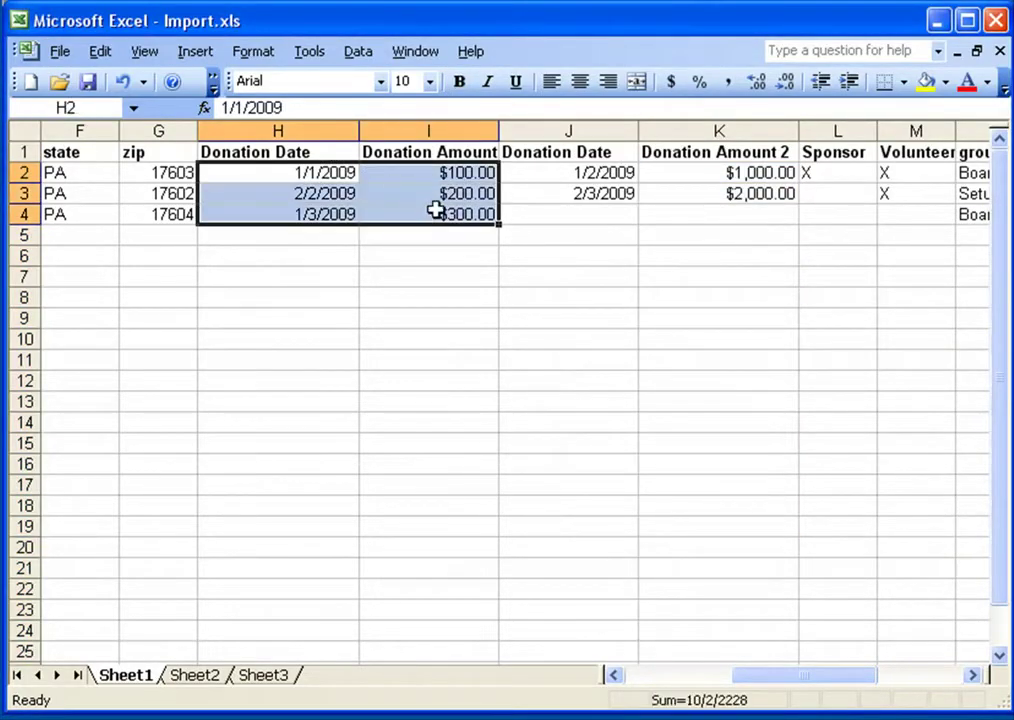
drag(584, 174, 715, 214)
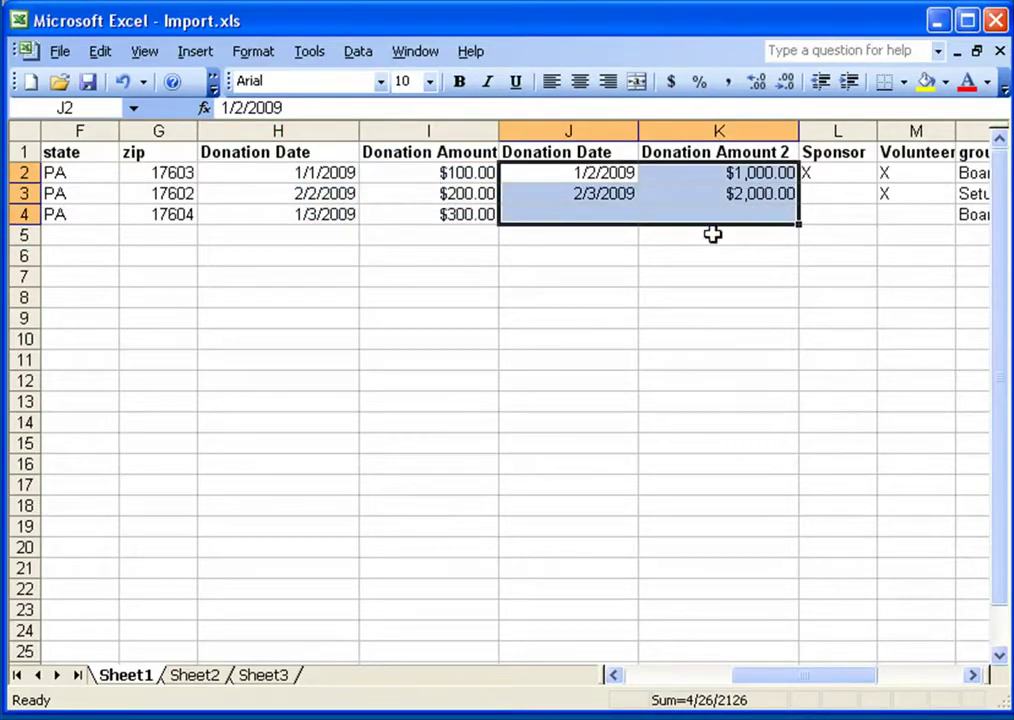
click(325, 152)
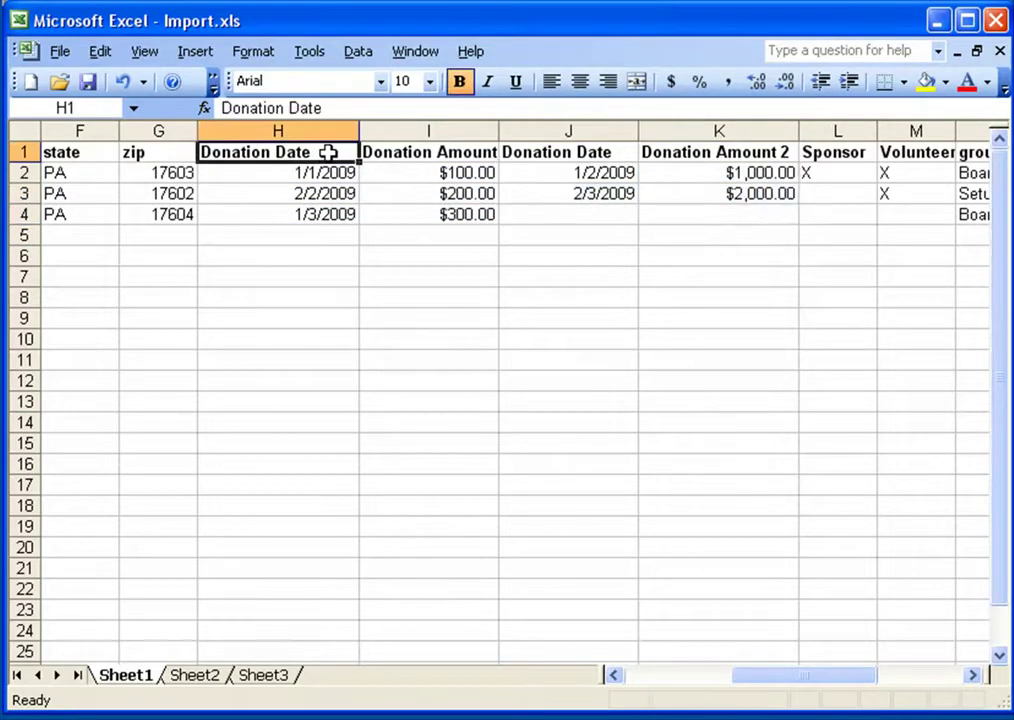
click(563, 154)
click(319, 154)
click(580, 148)
click(339, 152)
click(577, 149)
click(335, 160)
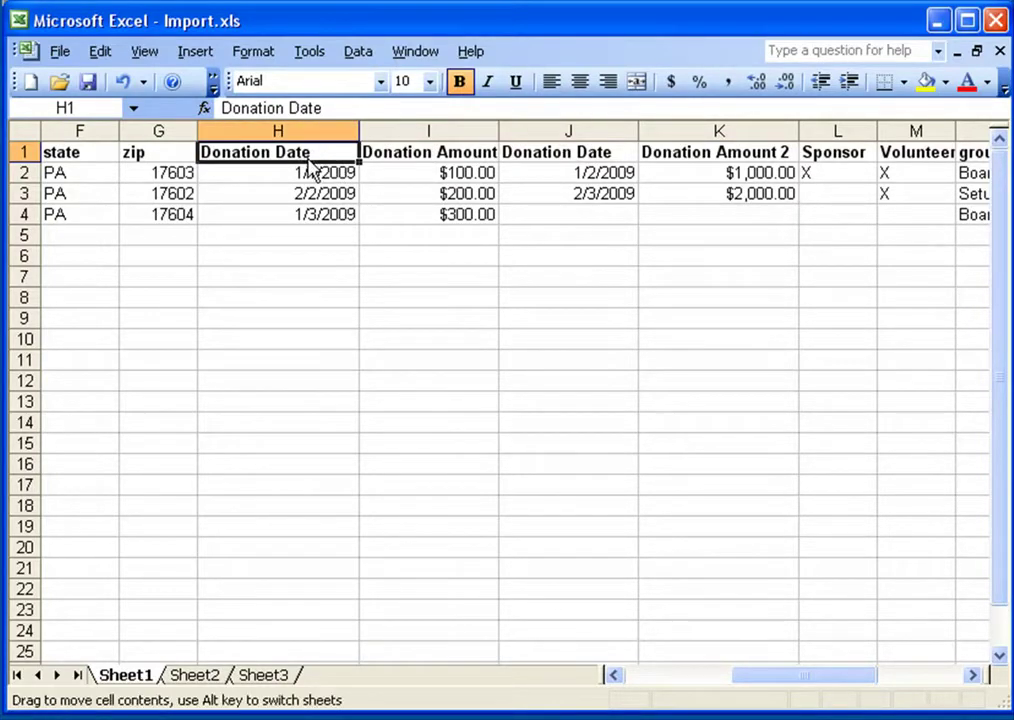
Rename the headers to Donation Date 1 in H1 and Donation Date 2 in J1
double_click(342, 154)
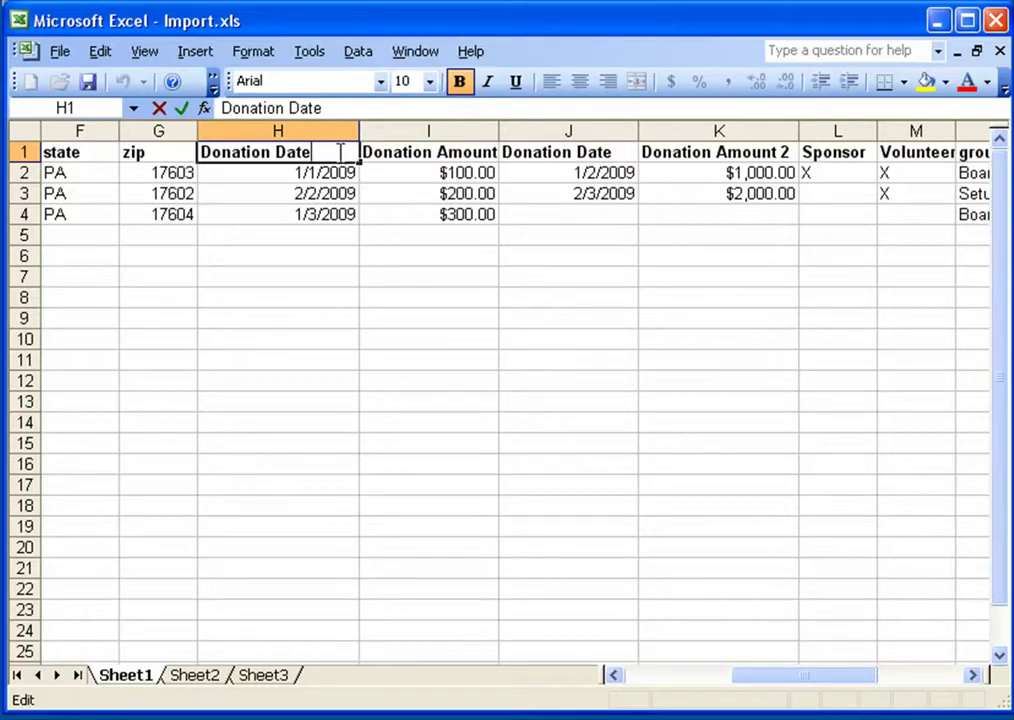
text(1)
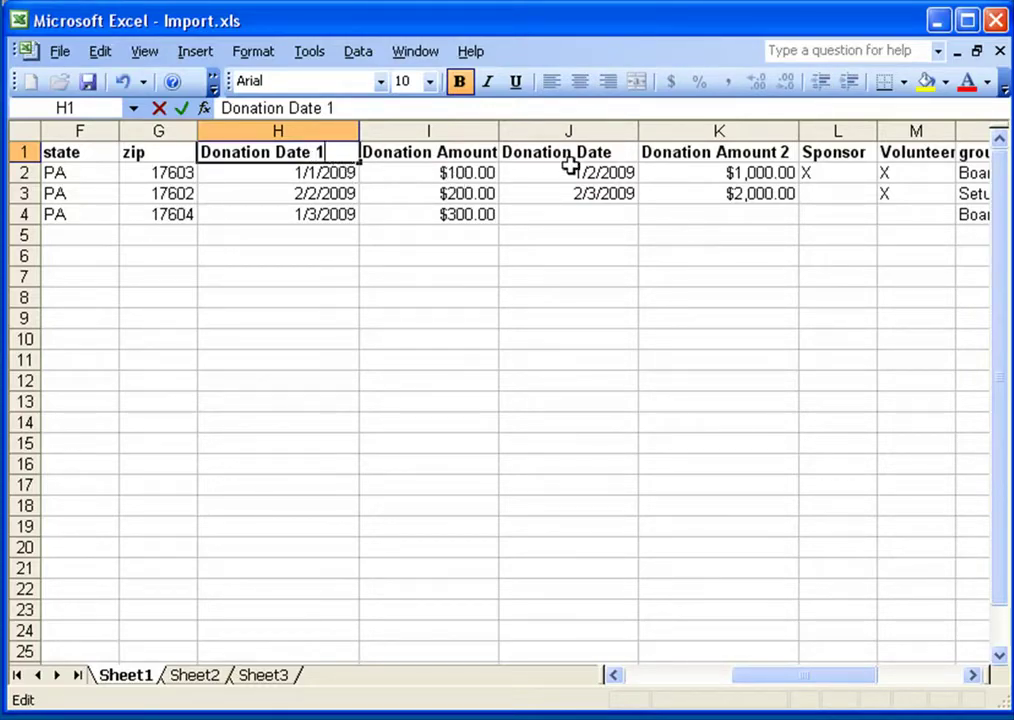
click(566, 154)
double_click(620, 152)
text(2)
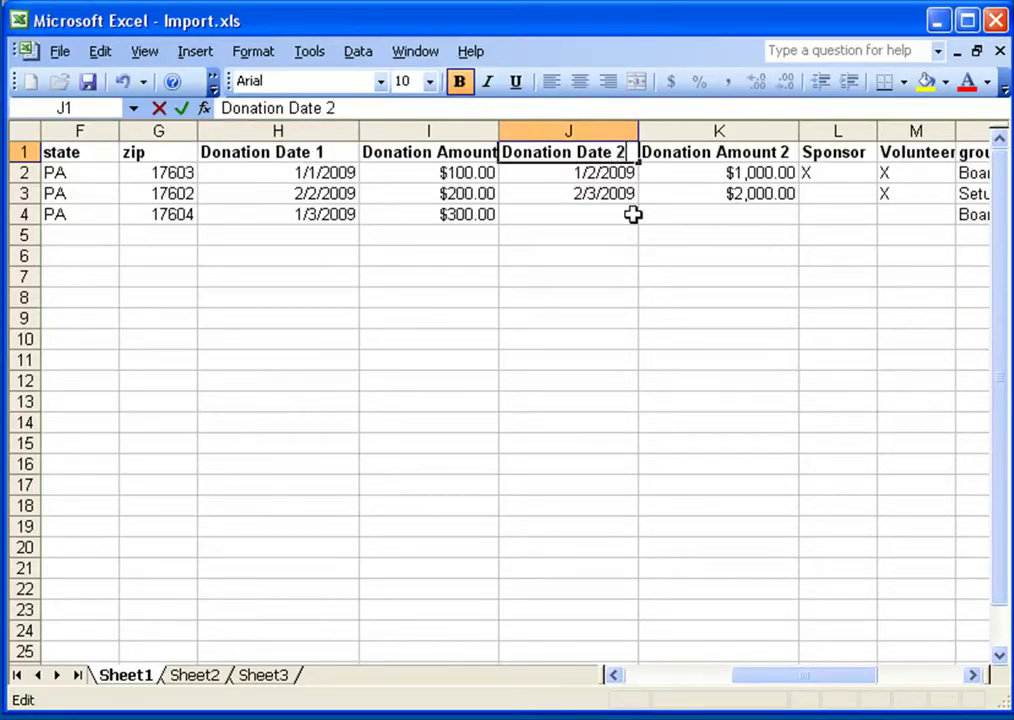
click(296, 172)
click(345, 156)
click(573, 150)
click(300, 152)
click(580, 152)
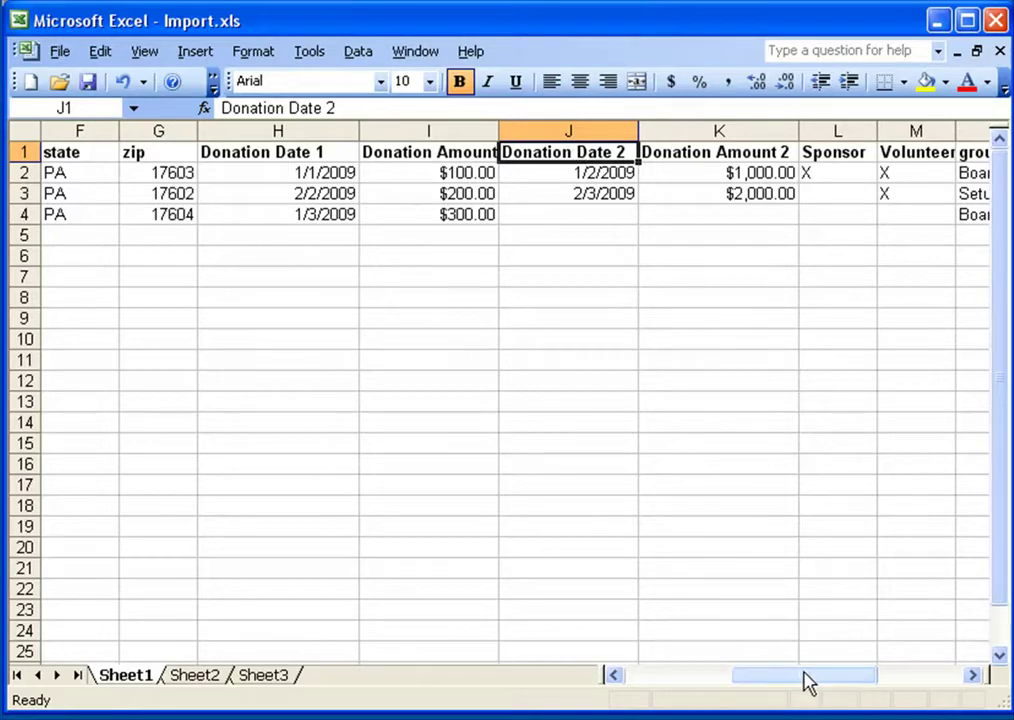
Add an Email header in the first empty column, Q1
drag(808, 683, 625, 675)
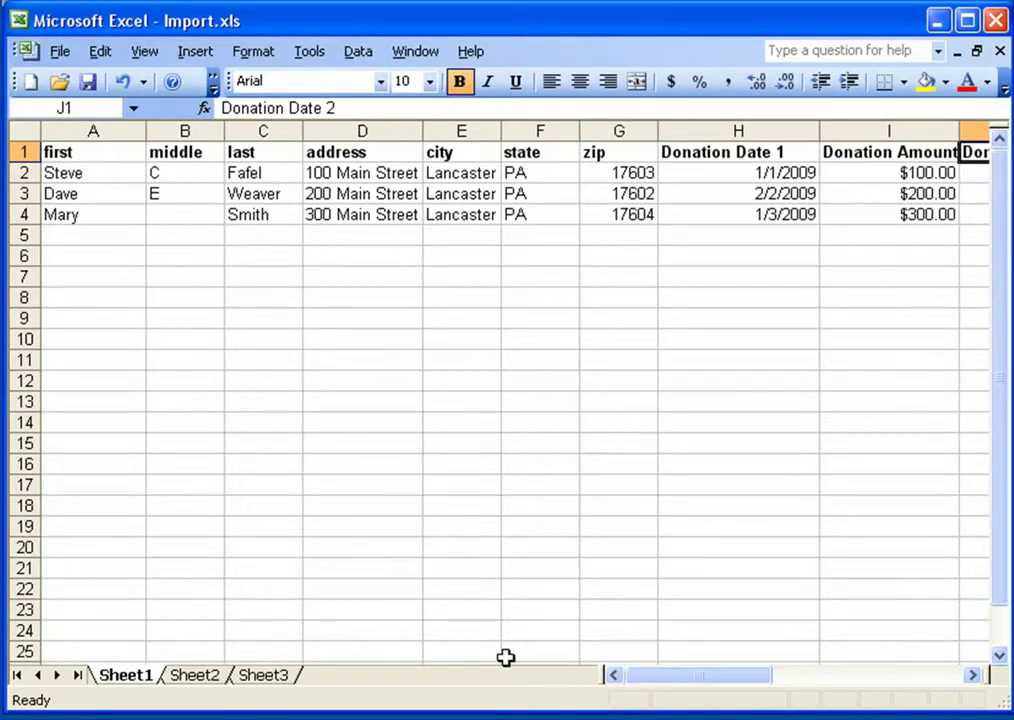
drag(652, 677, 851, 679)
click(895, 155)
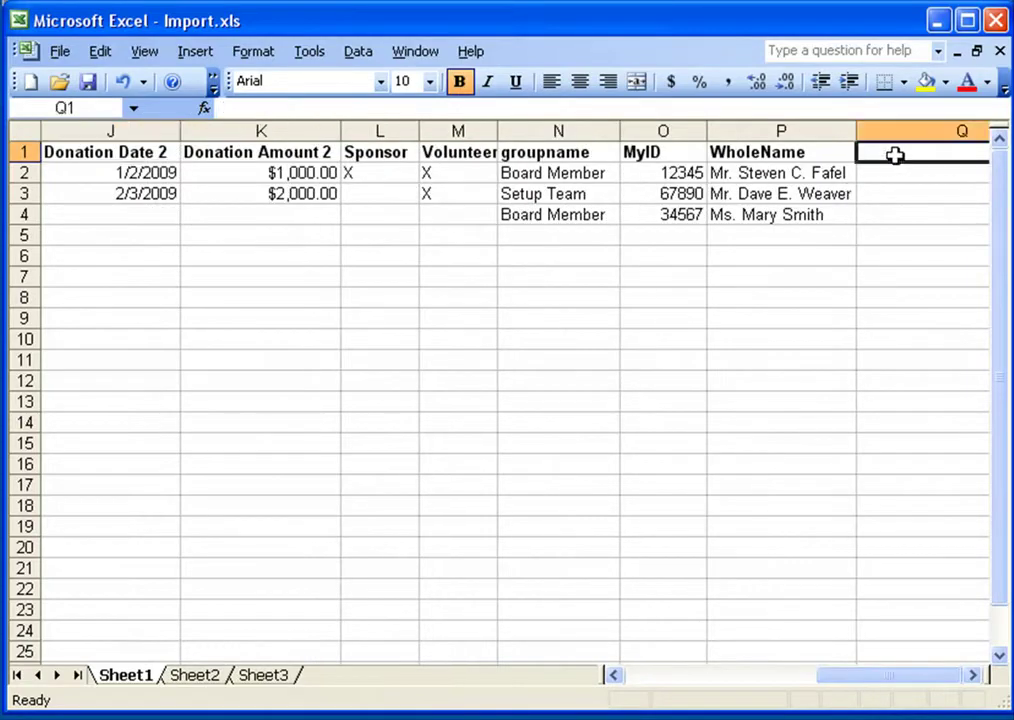
text(Email)
key(Return)
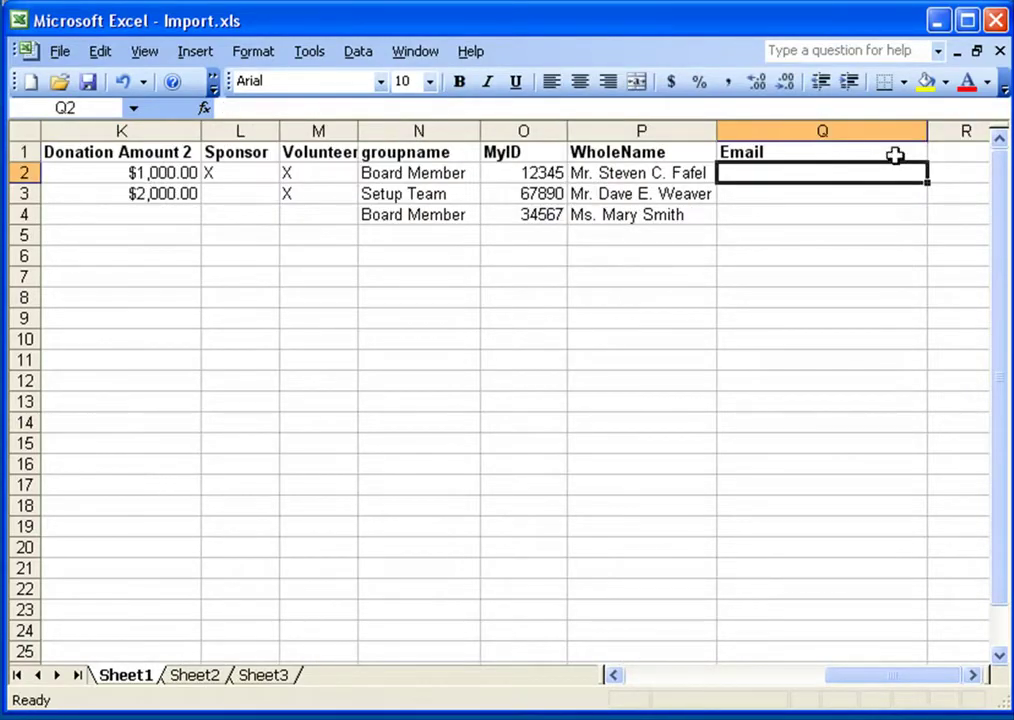
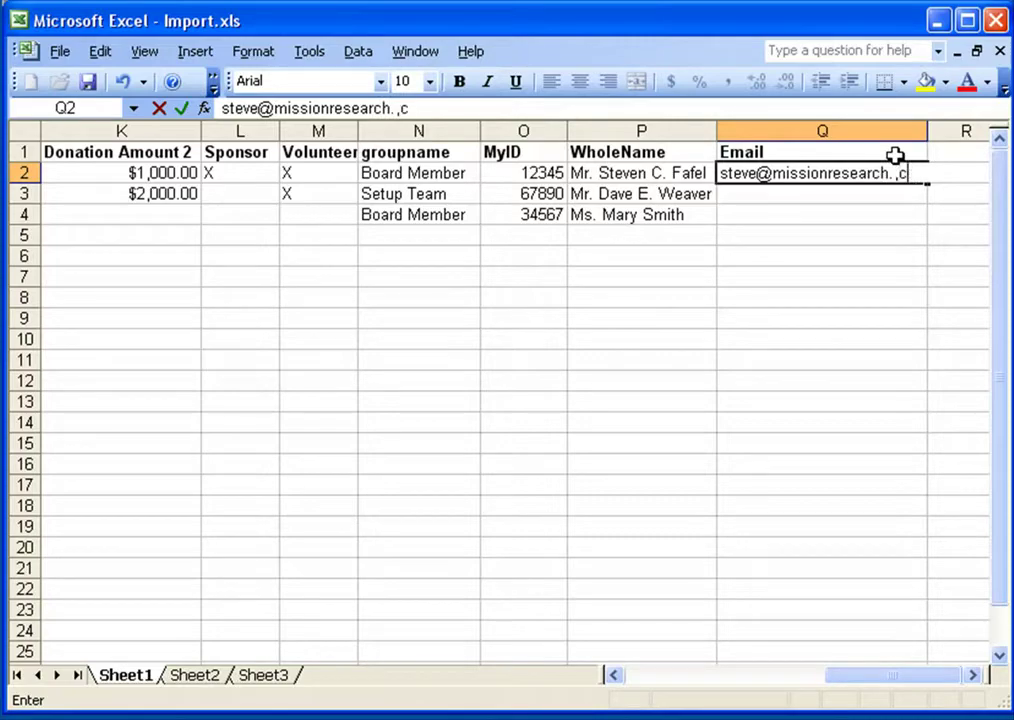
Enter the first donor's e-mail address in Q2, correcting typos
key(BackSpace)
key(BackSpace)
key(Tab)
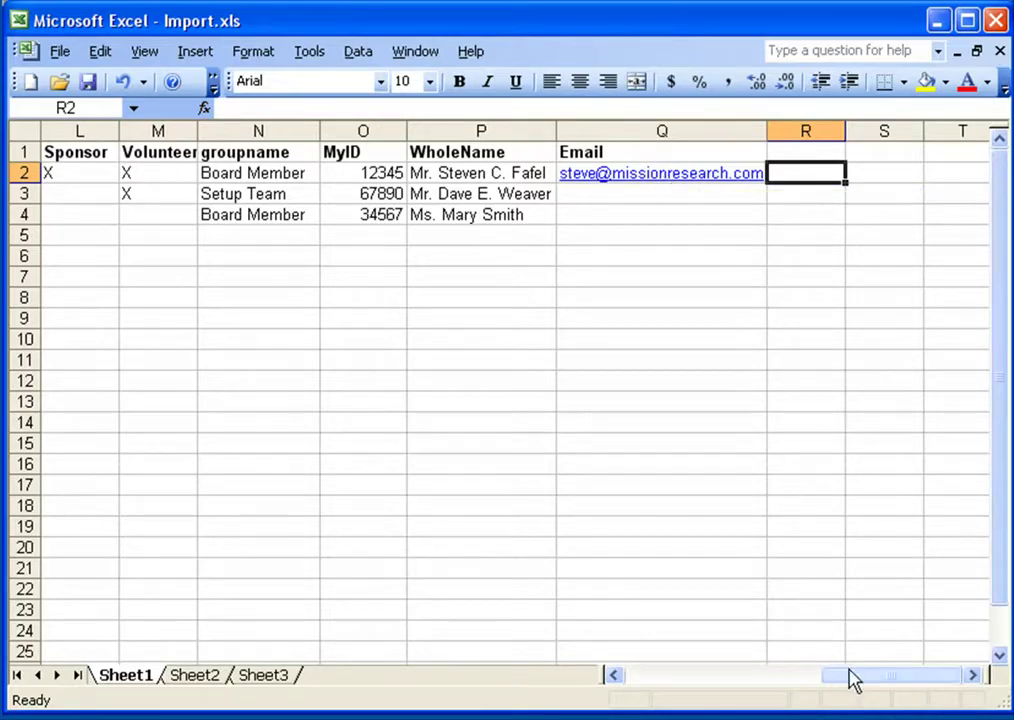
Select the header row and scroll across the columns to review it
drag(887, 677, 693, 678)
click(27, 151)
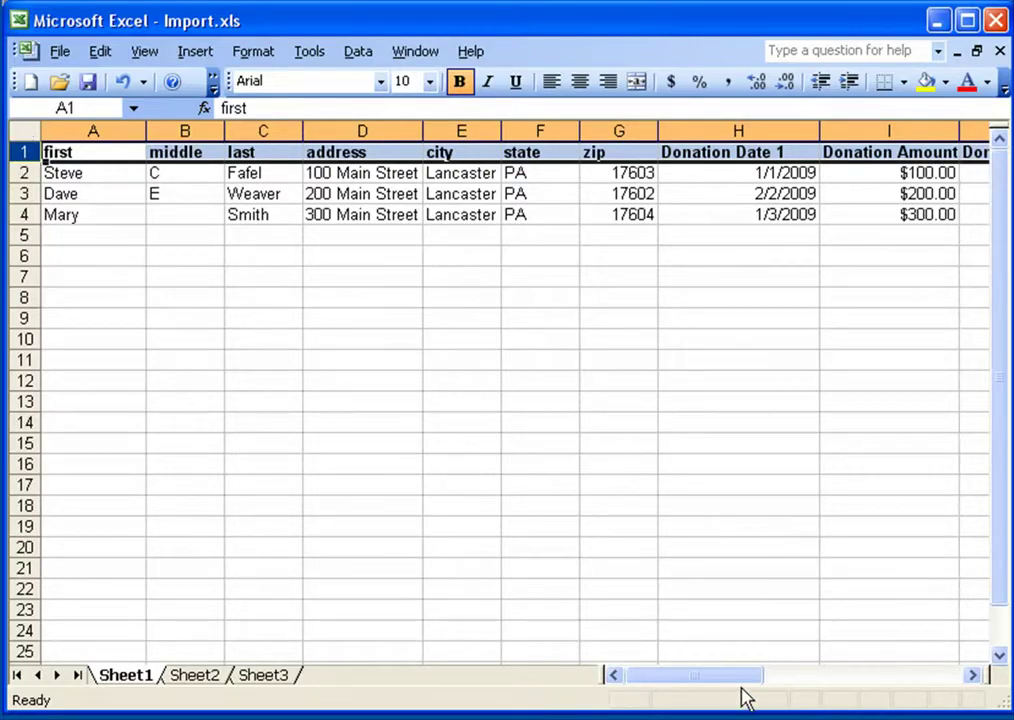
drag(686, 681, 895, 679)
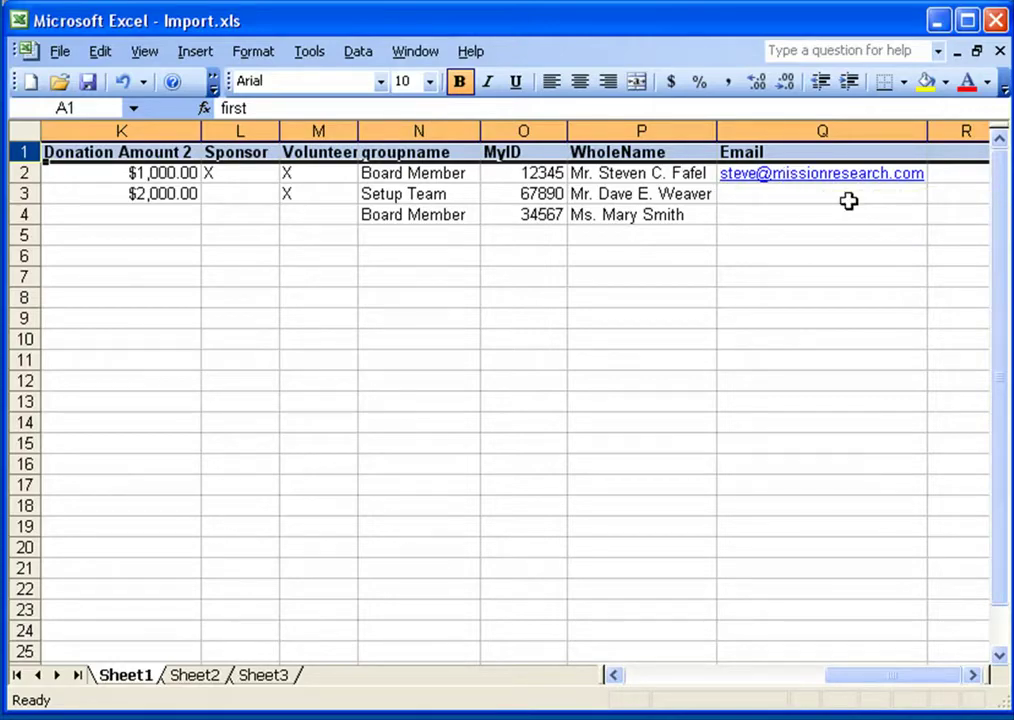
drag(860, 688, 677, 686)
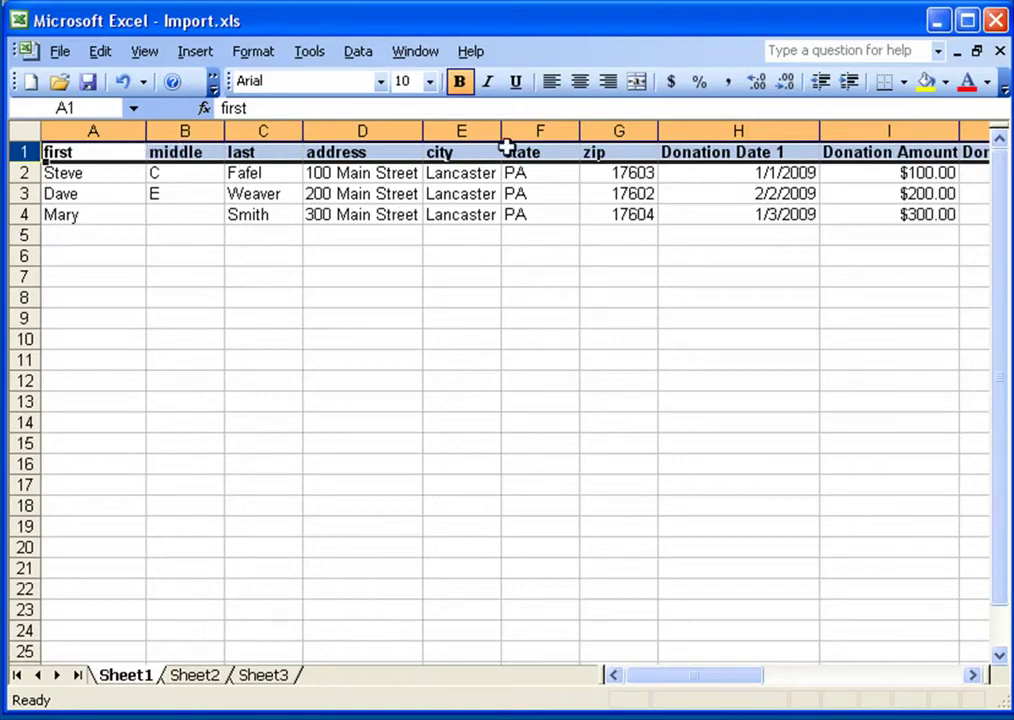
Clear formats on the header row to remove the bold
click(100, 51)
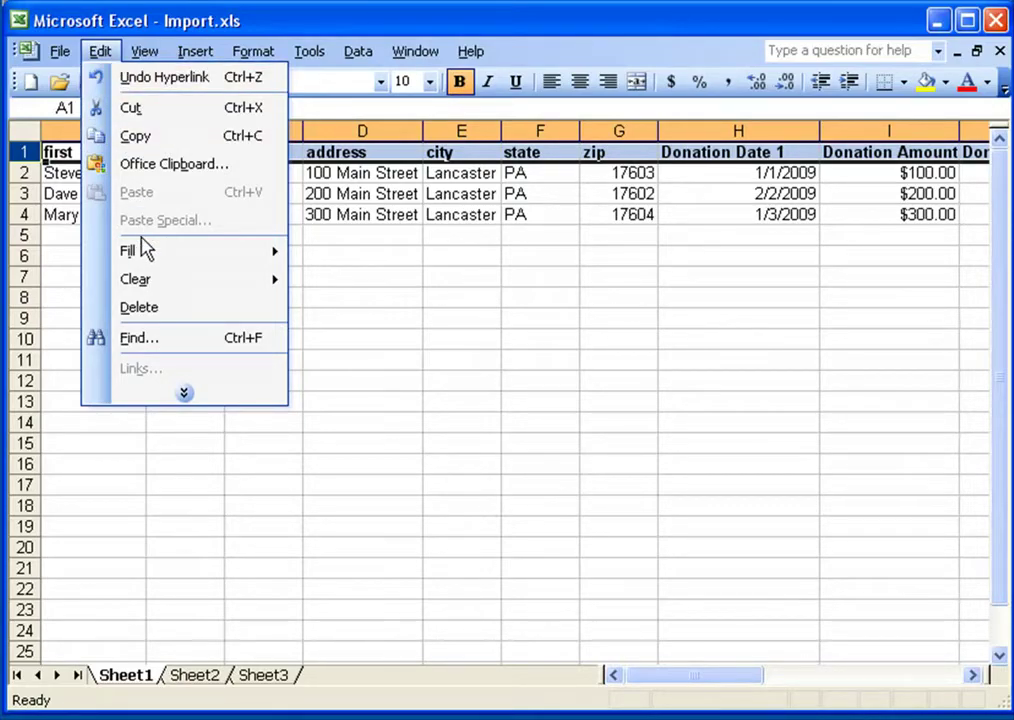
mouse_move(145, 287)
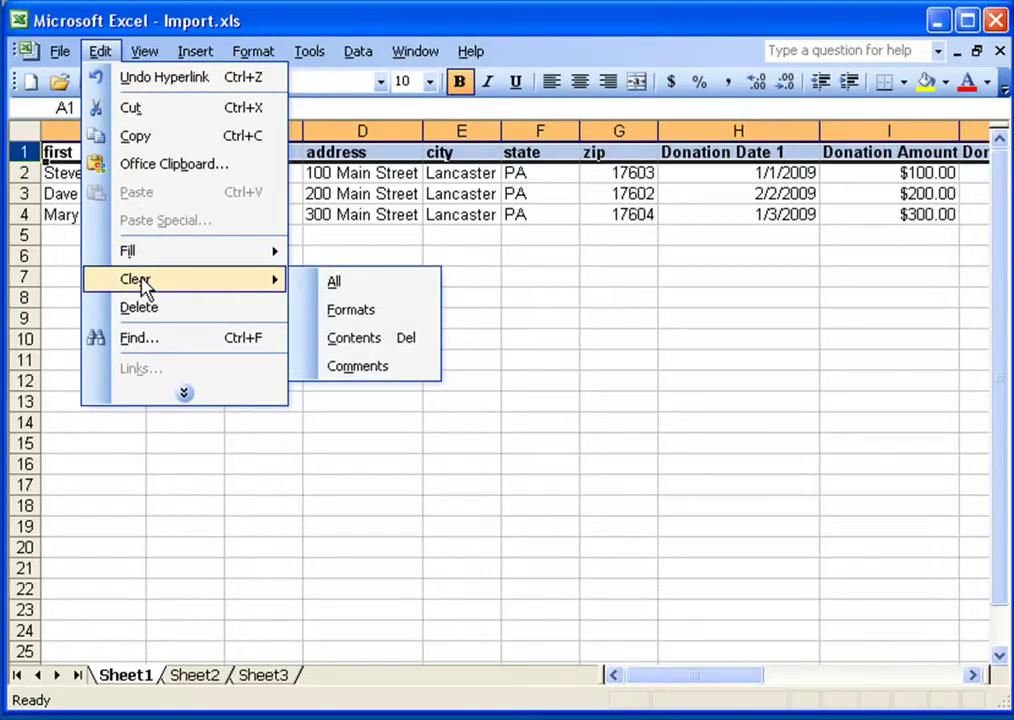
click(350, 312)
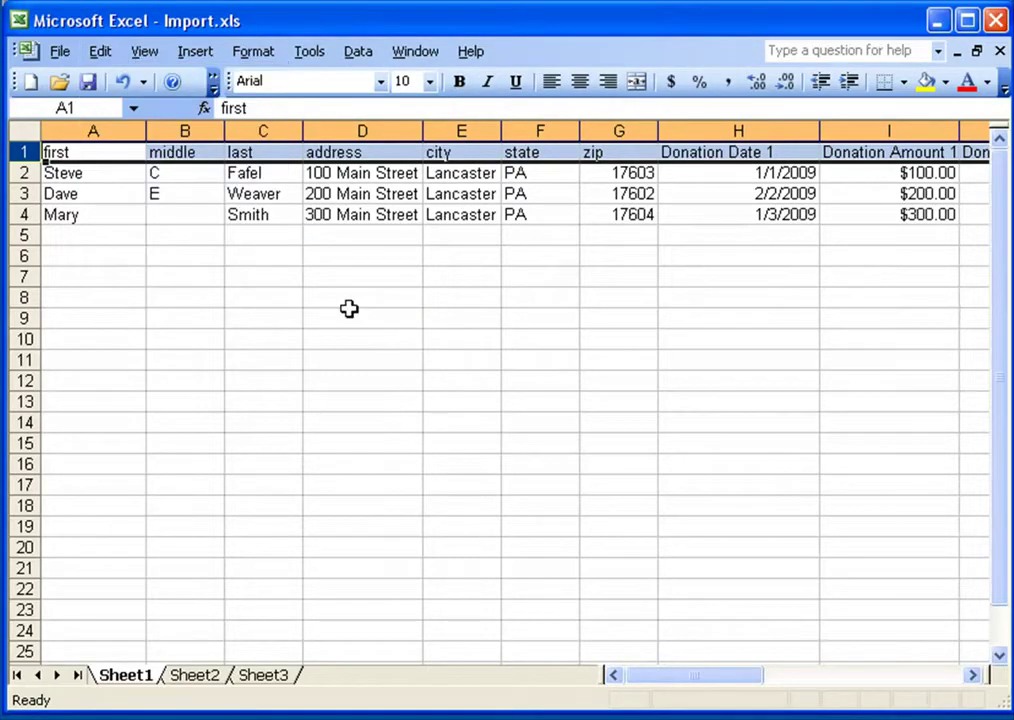
click(143, 194)
Clear formats on Email column Q to remove the link, then save the workbook
drag(703, 684, 876, 650)
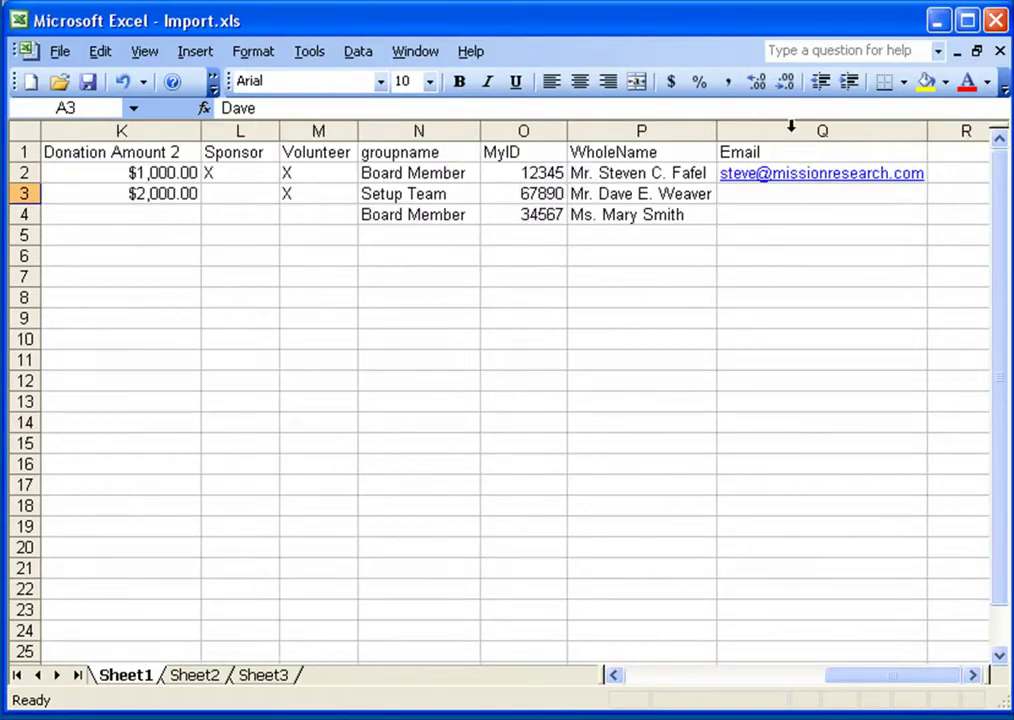
click(790, 126)
click(102, 52)
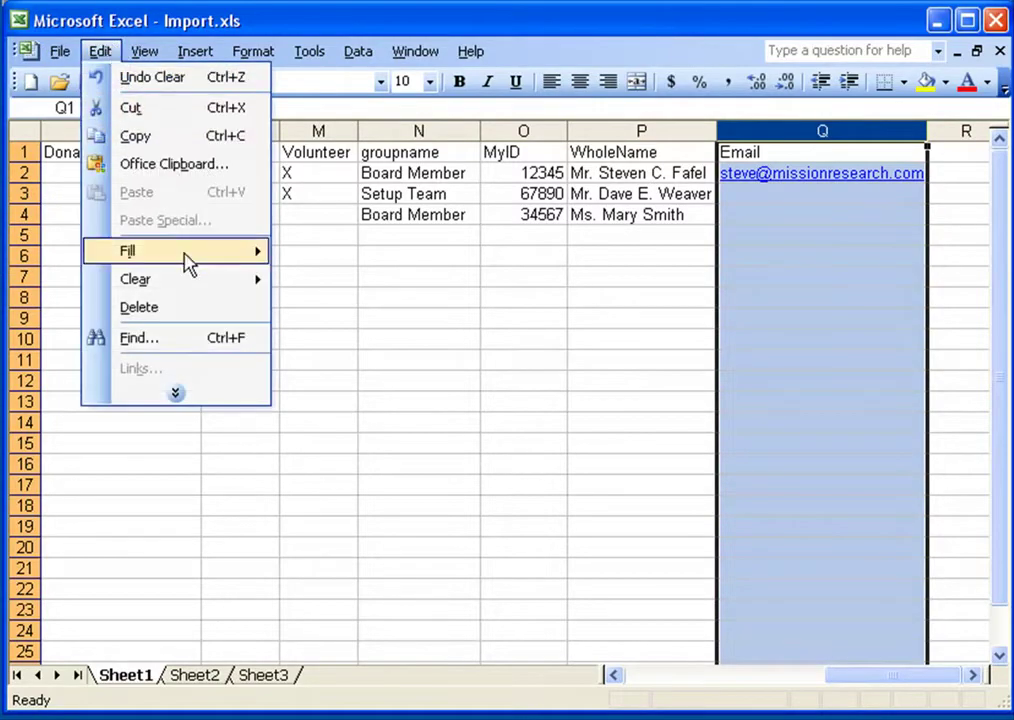
mouse_move(208, 282)
click(342, 311)
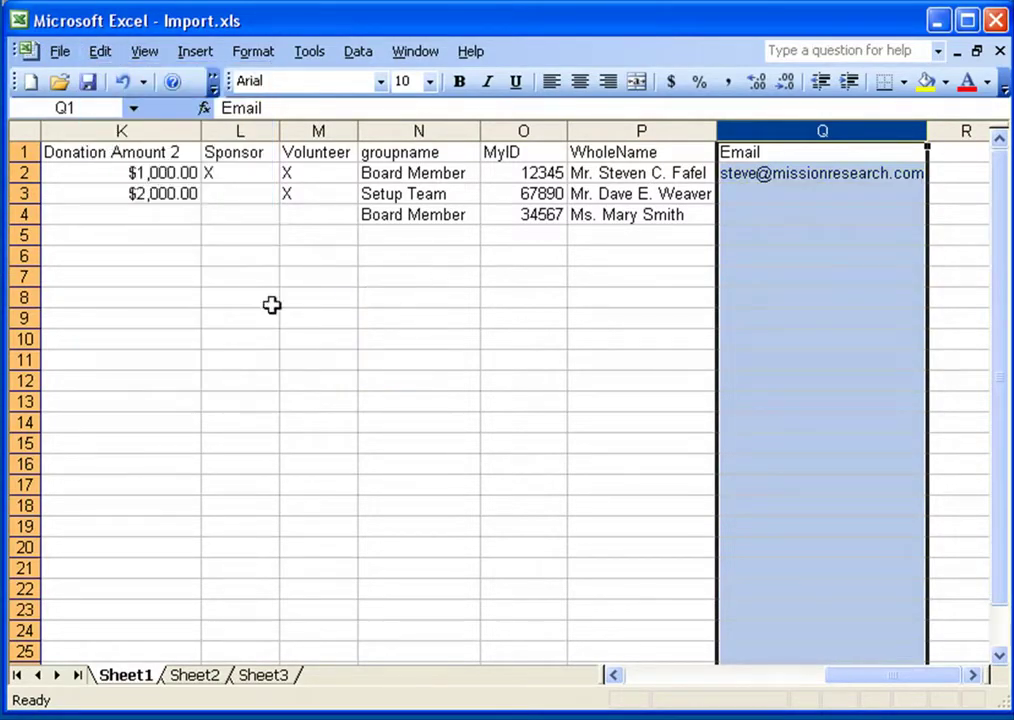
drag(865, 687, 660, 688)
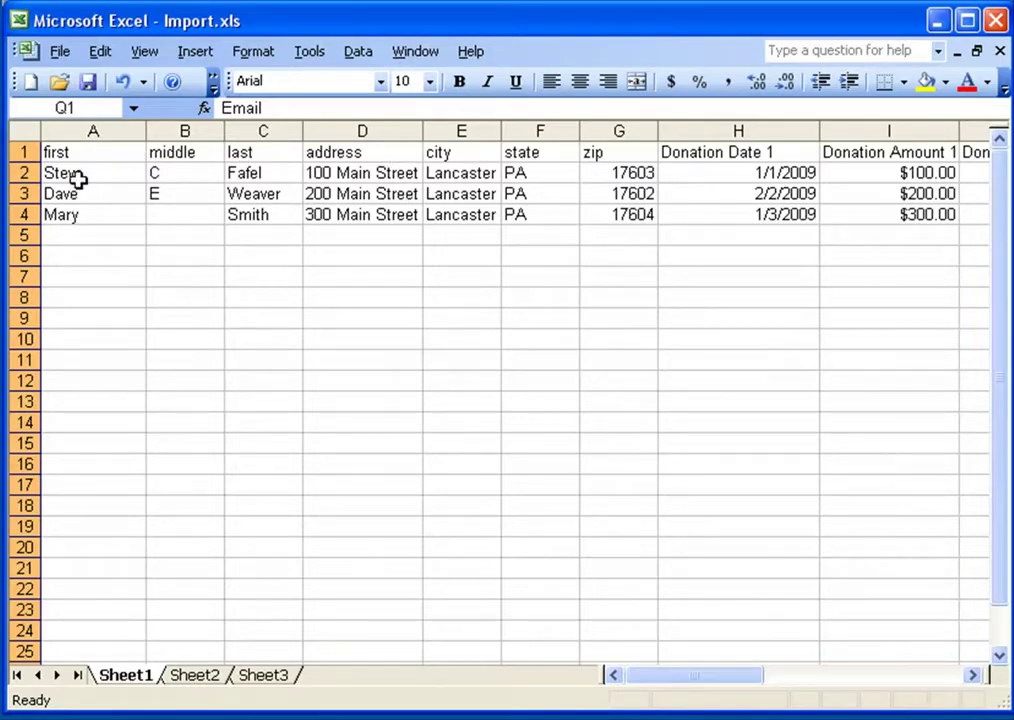
click(88, 82)
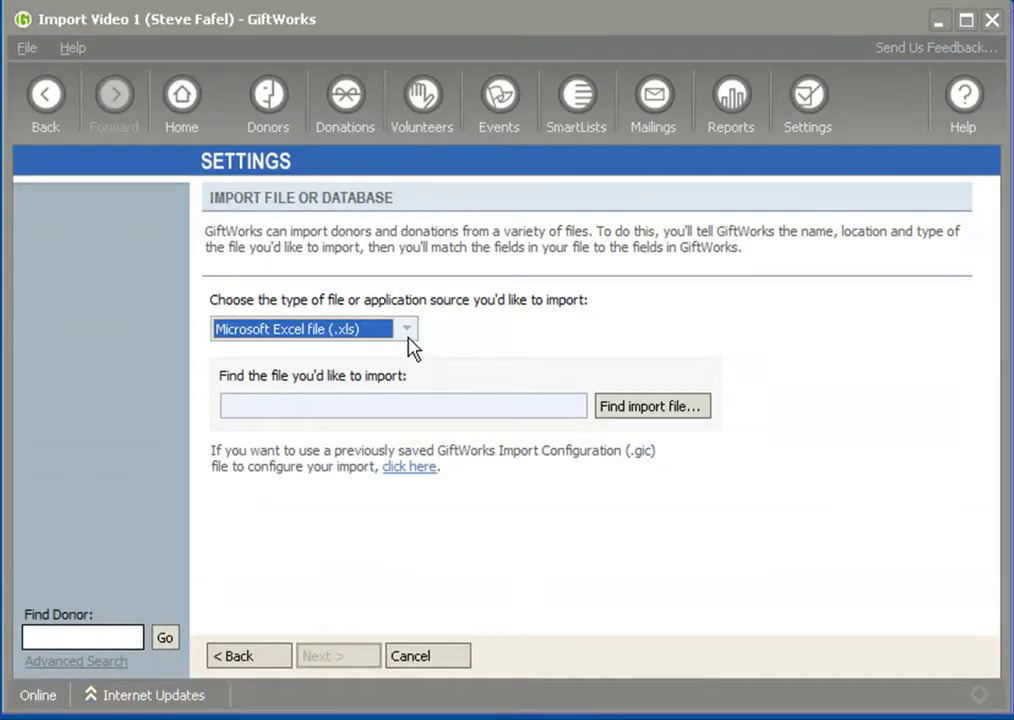
Choose Import.xls as the Excel import file and continue to its data preview
click(406, 331)
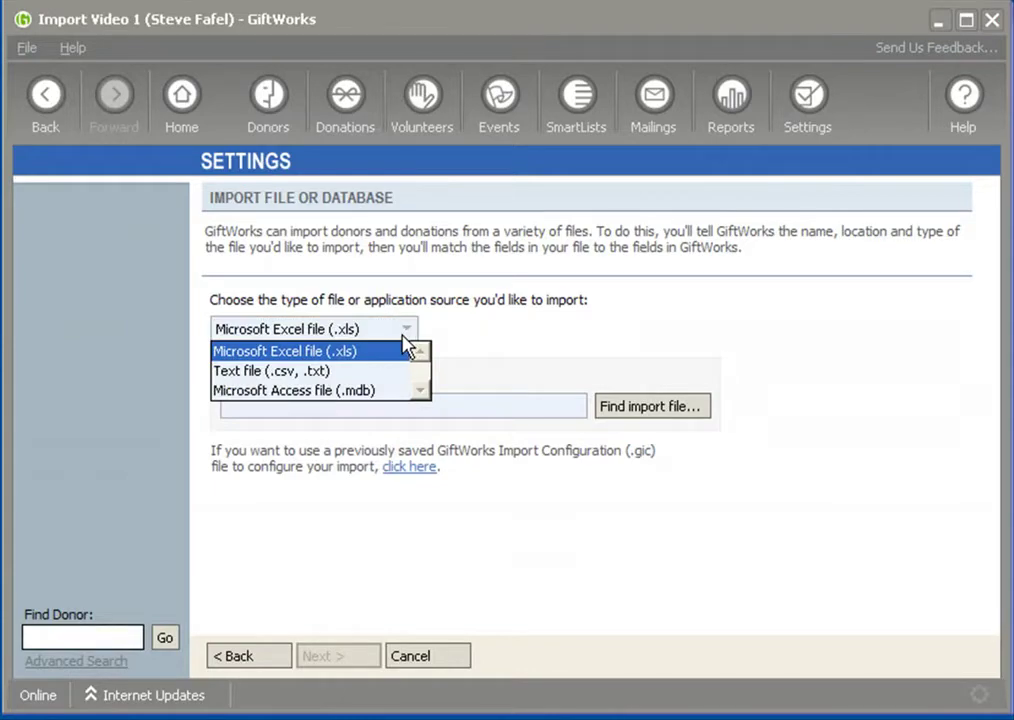
click(325, 356)
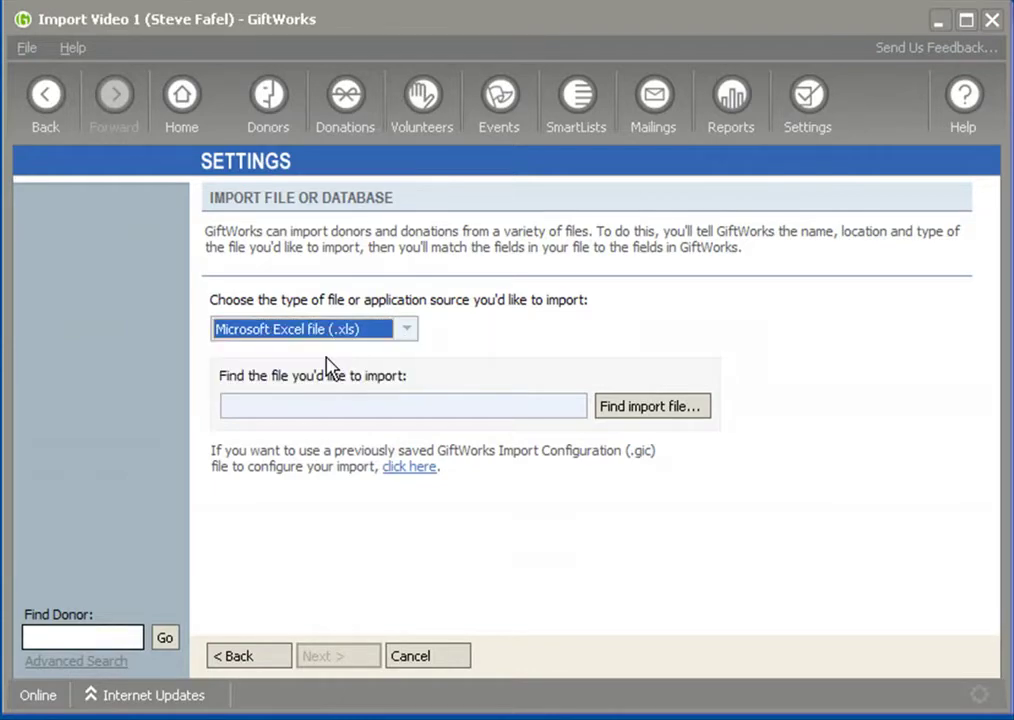
click(655, 407)
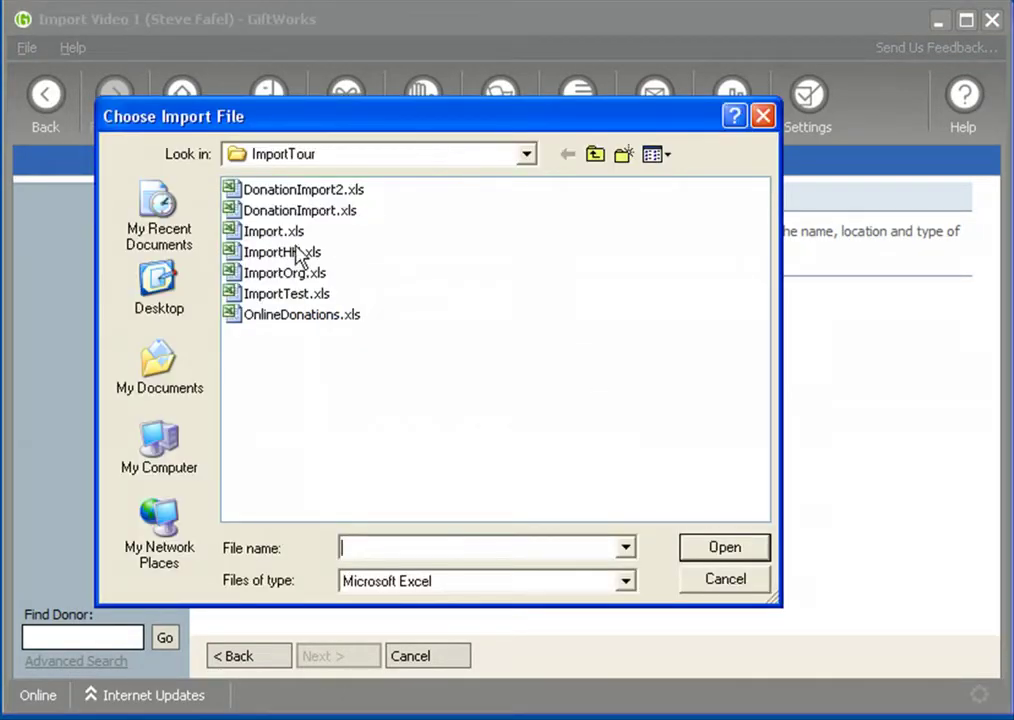
click(258, 232)
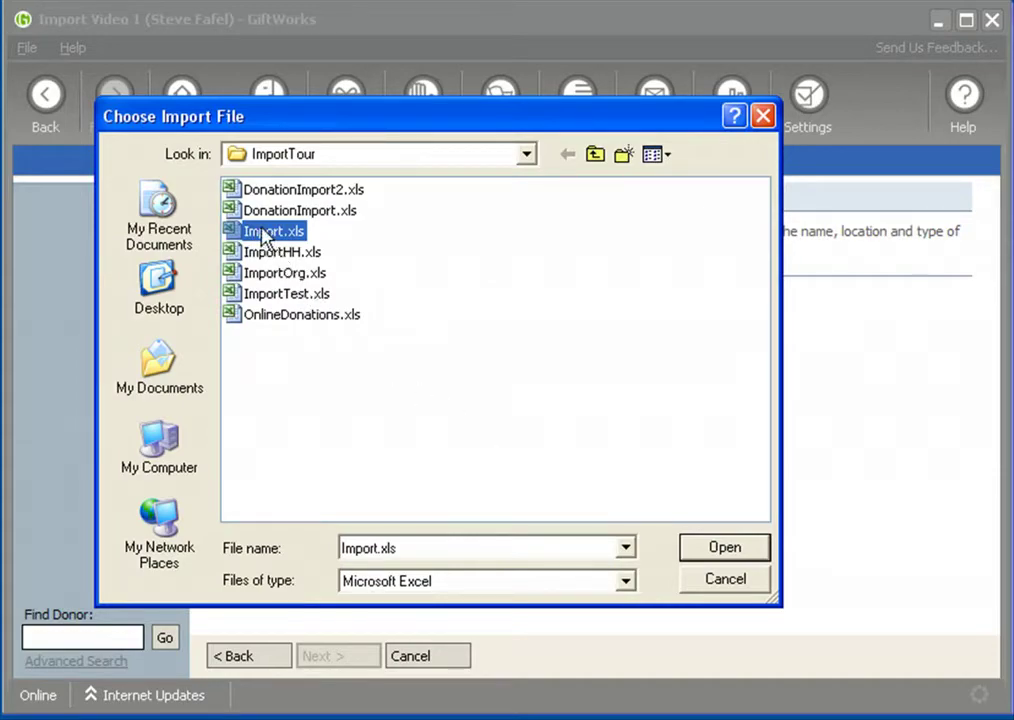
click(728, 550)
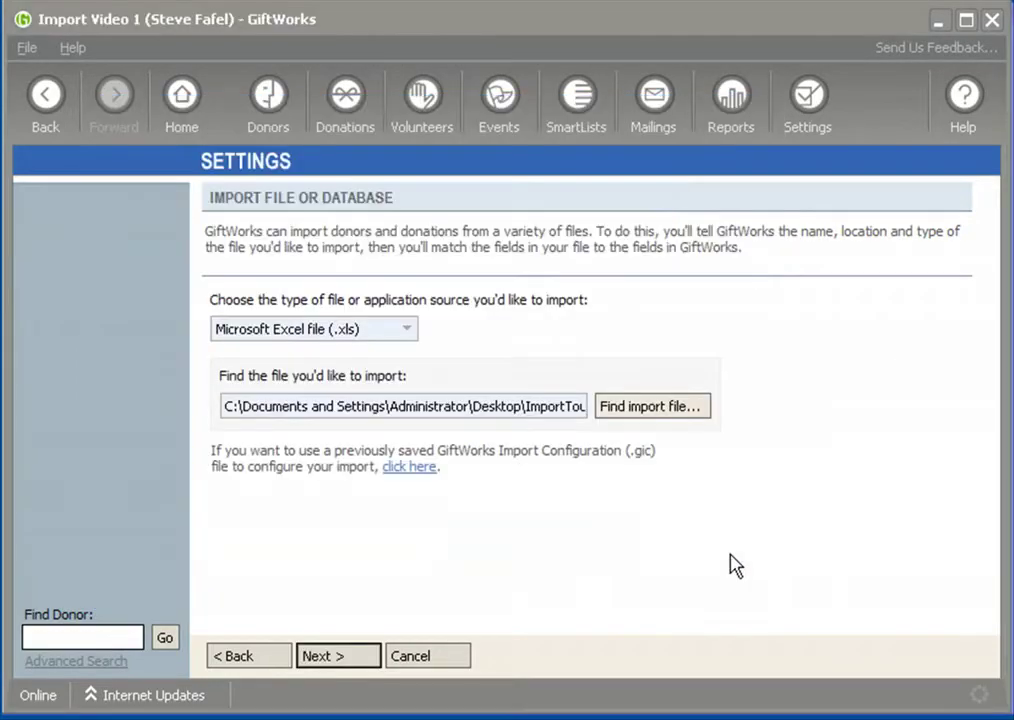
click(362, 656)
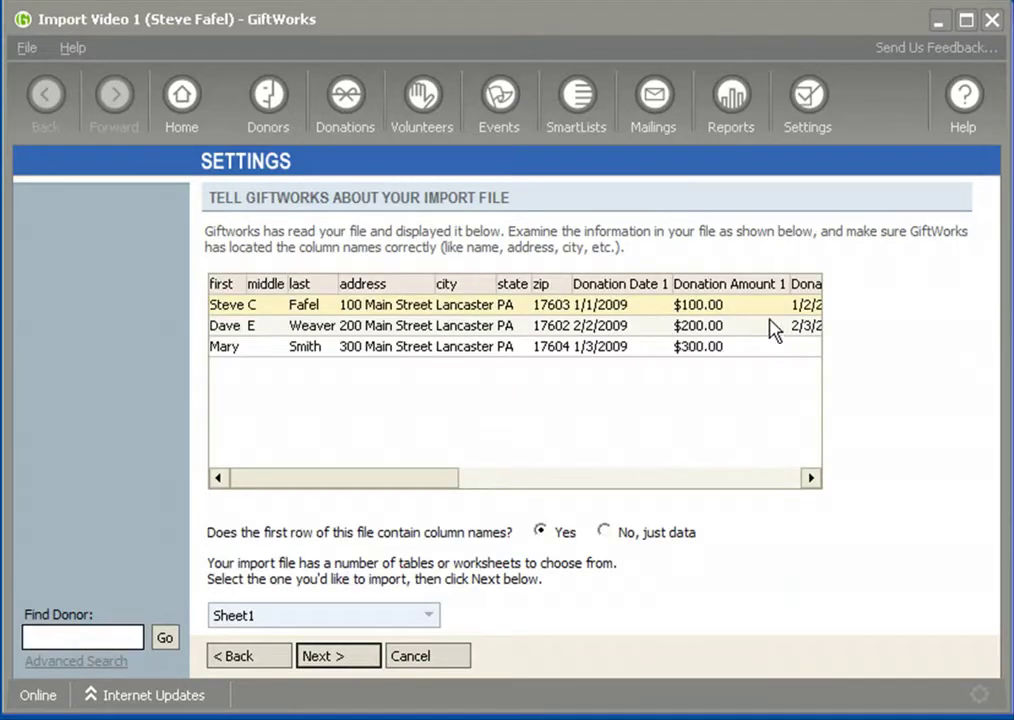
Toggle the first-row column names option off and back on
drag(355, 482, 328, 493)
click(605, 533)
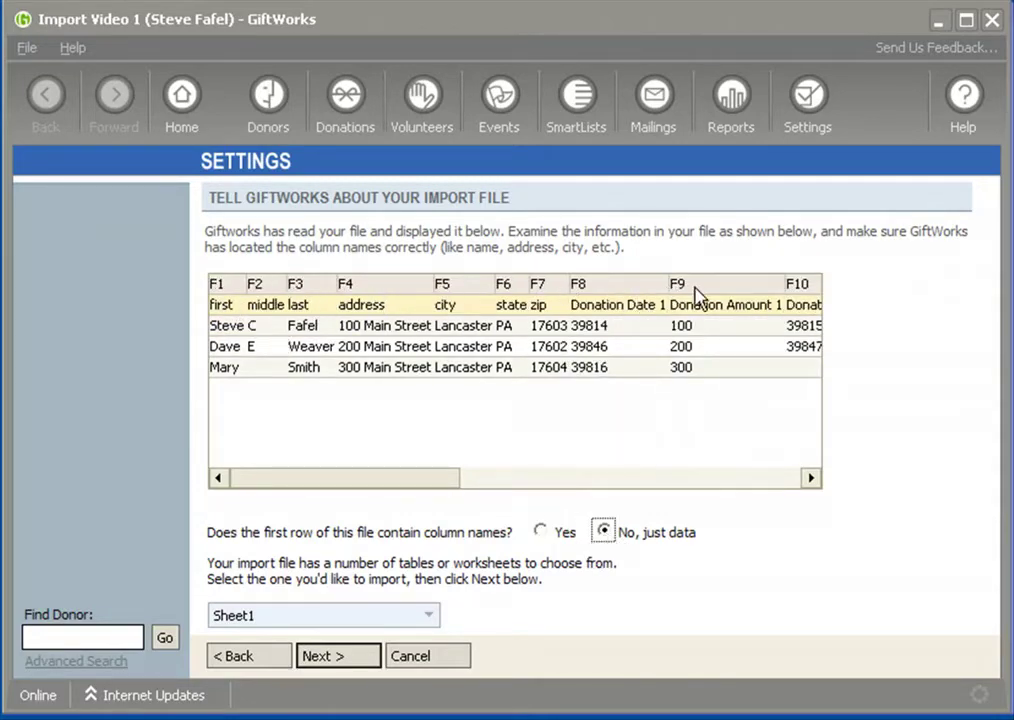
click(541, 534)
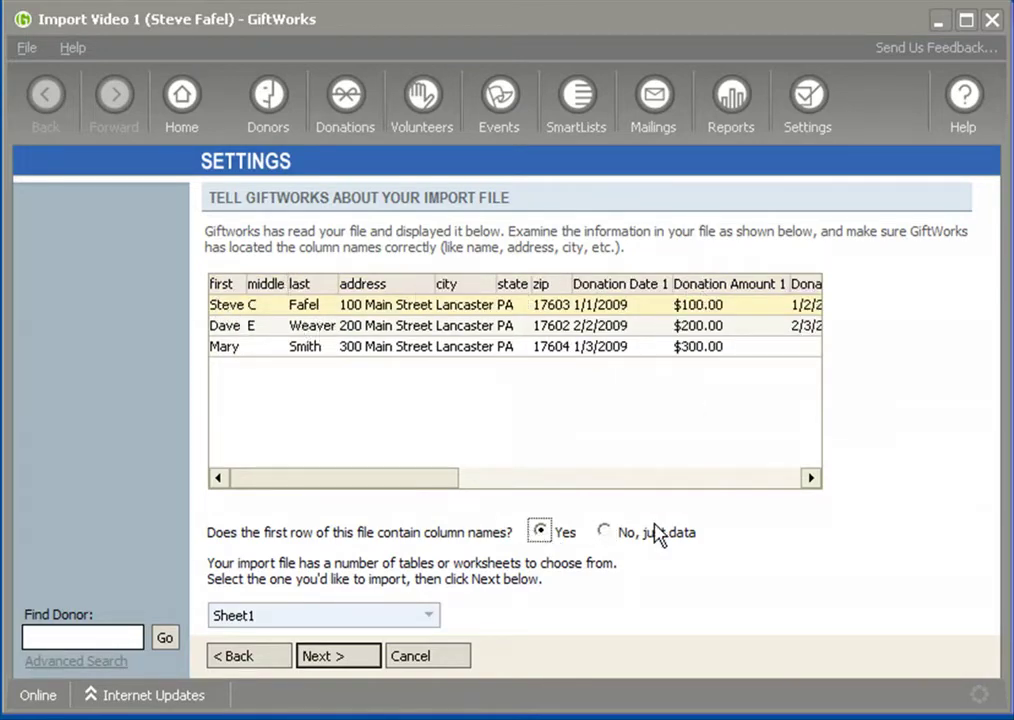
Preview Sheet2 and Sheet3, return to Sheet1, then go back to file selection
click(430, 617)
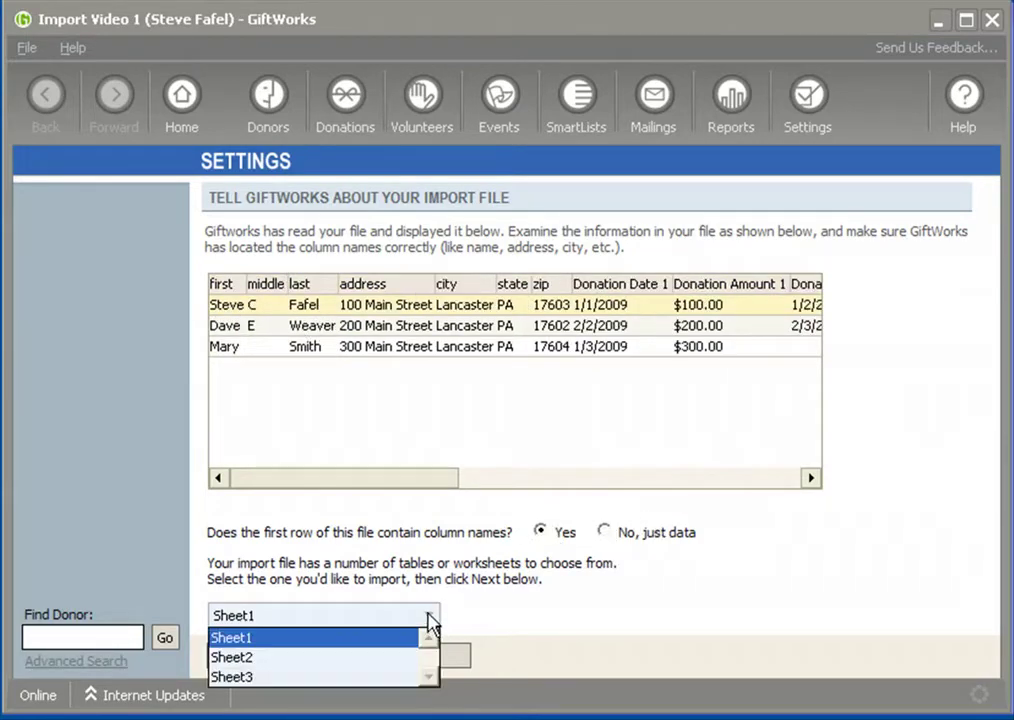
click(268, 658)
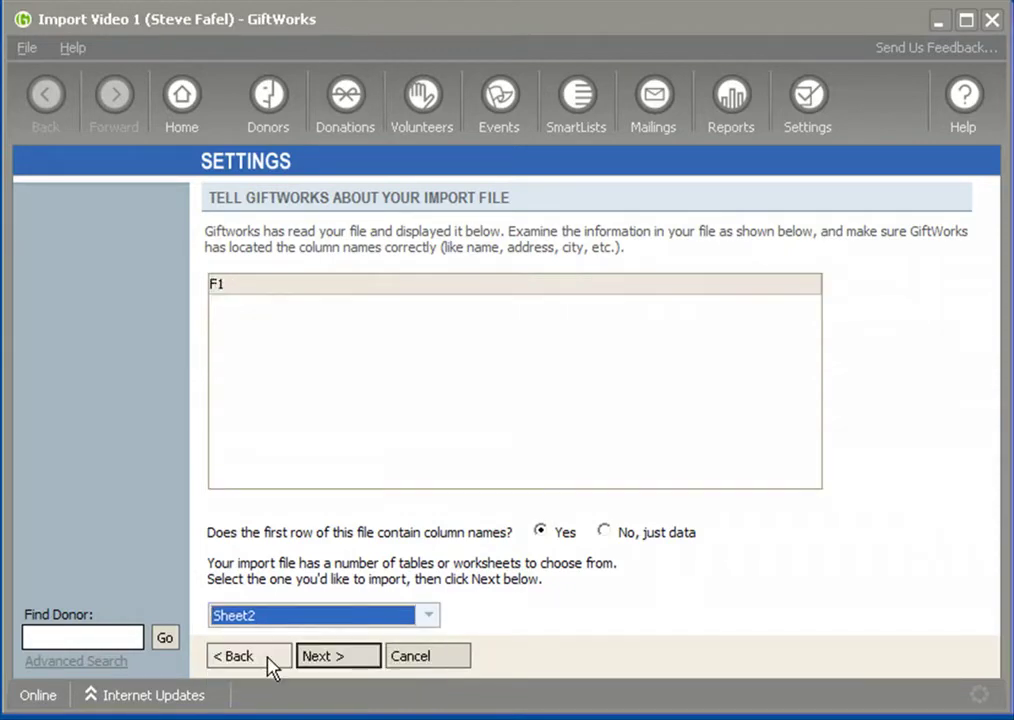
click(290, 620)
click(267, 677)
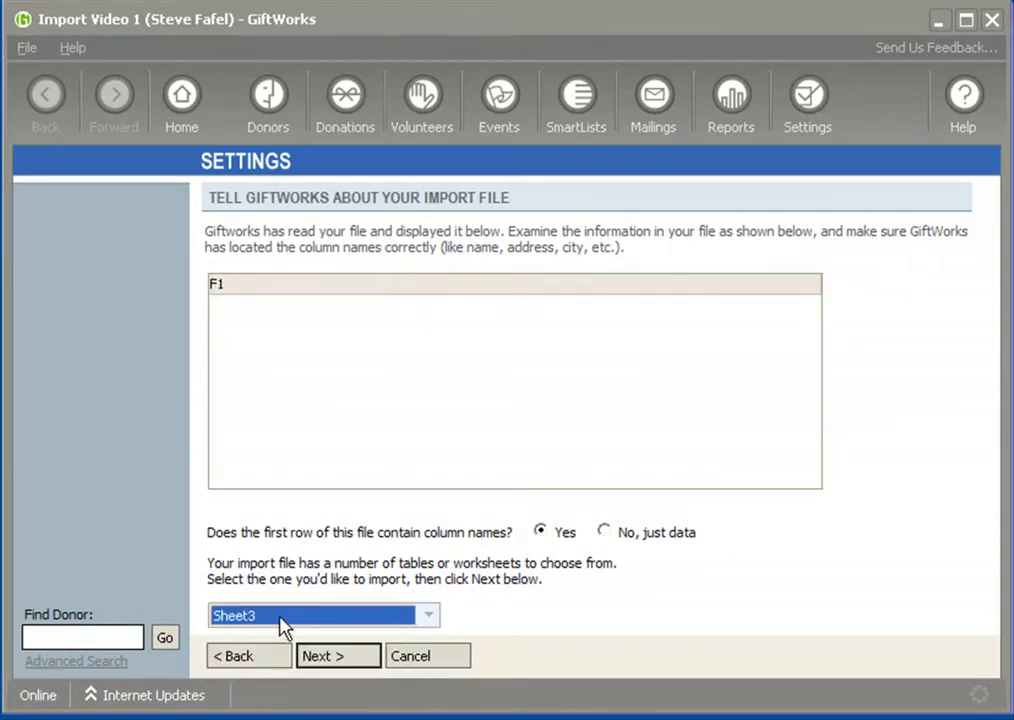
click(281, 620)
click(281, 638)
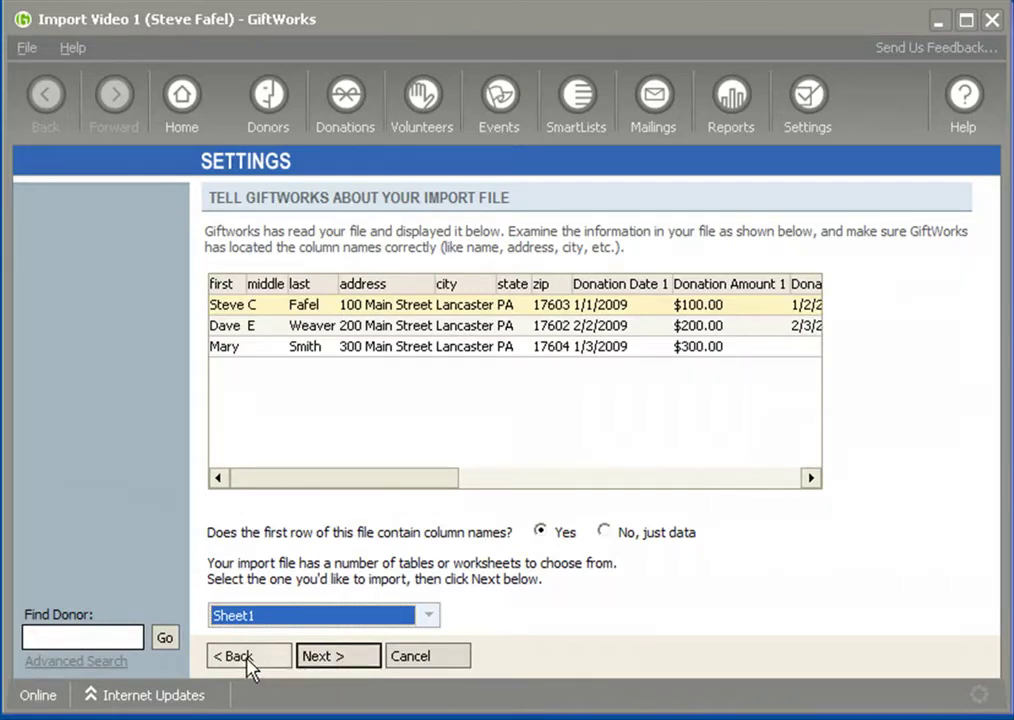
click(254, 662)
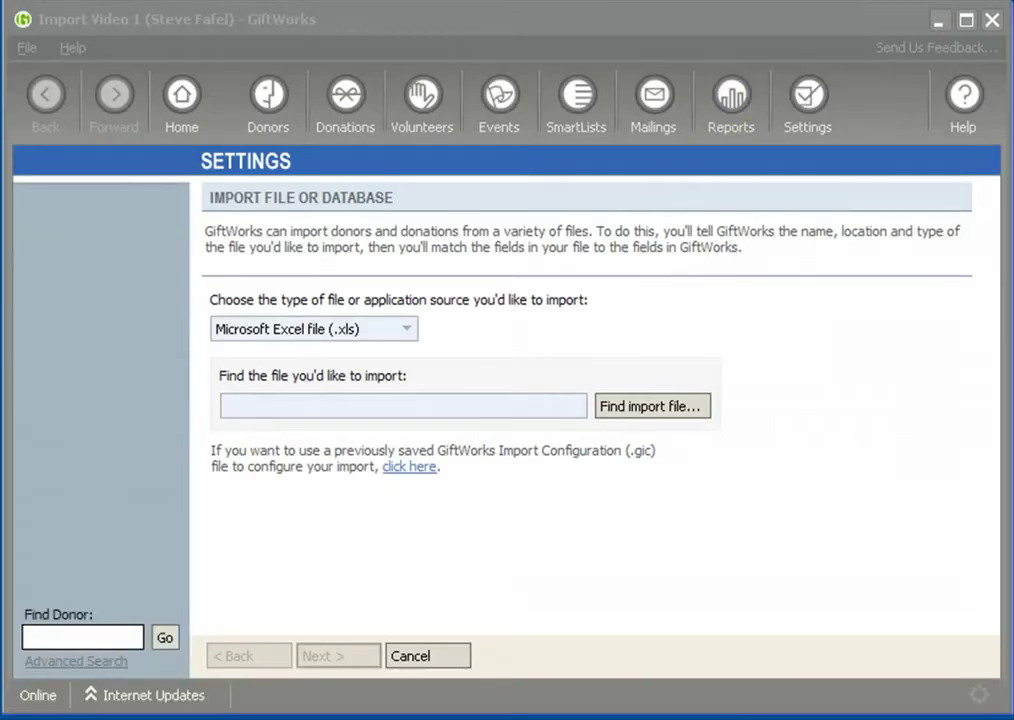
key(alt+Tab)
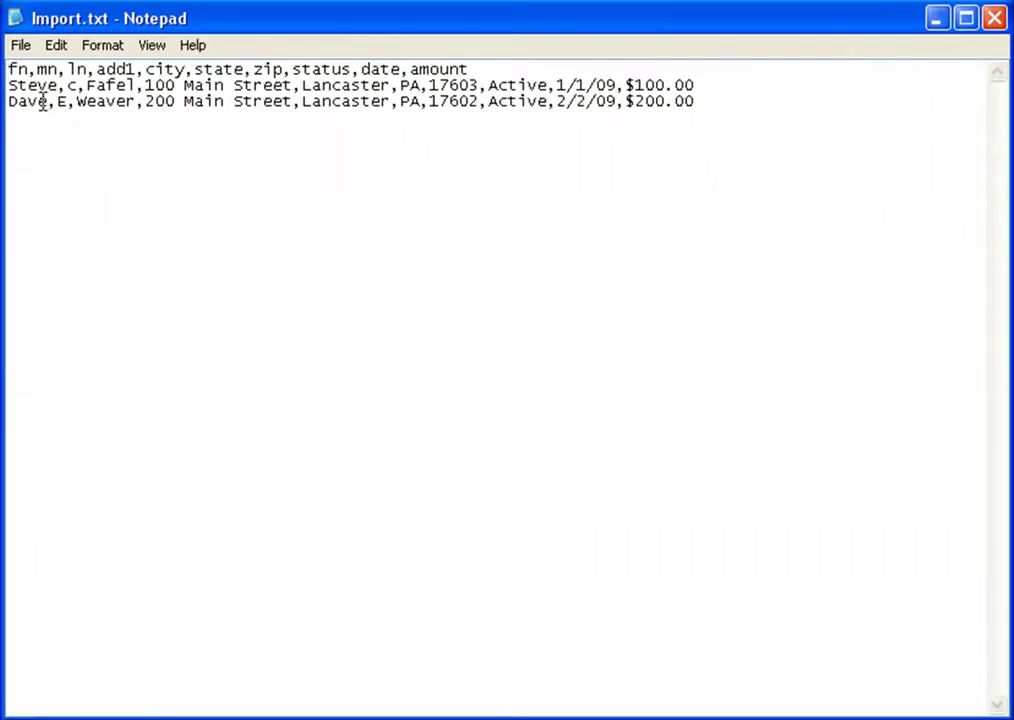
Review Import.txt's comma-separated header line and two donor rows, then minimize Notepad
drag(9, 68, 541, 61)
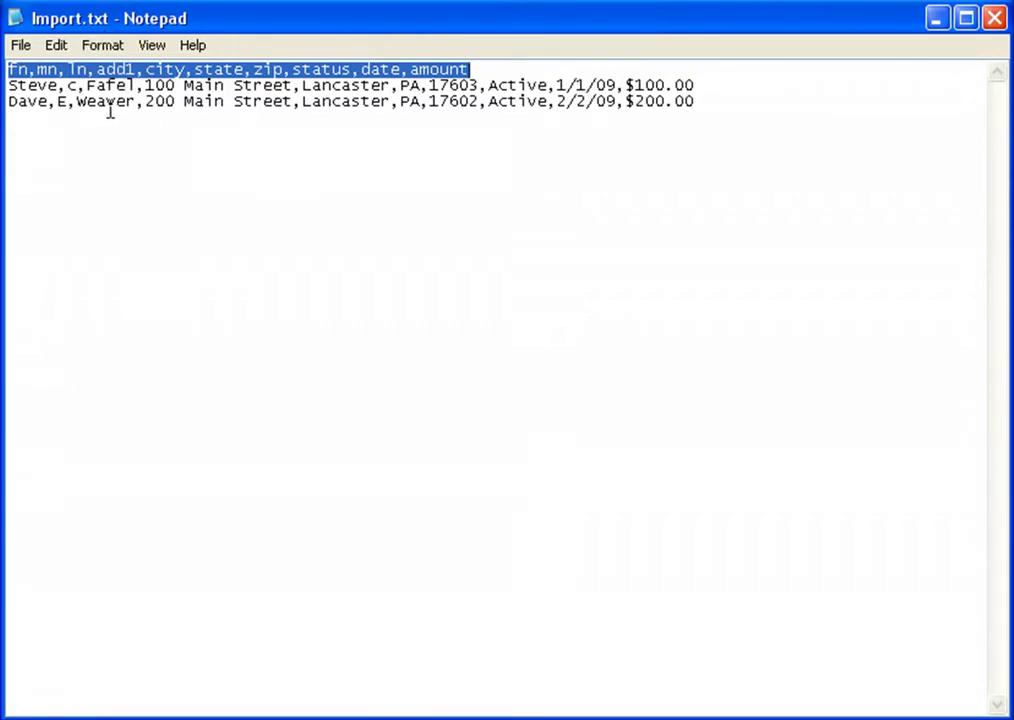
drag(9, 68, 510, 72)
drag(9, 86, 709, 99)
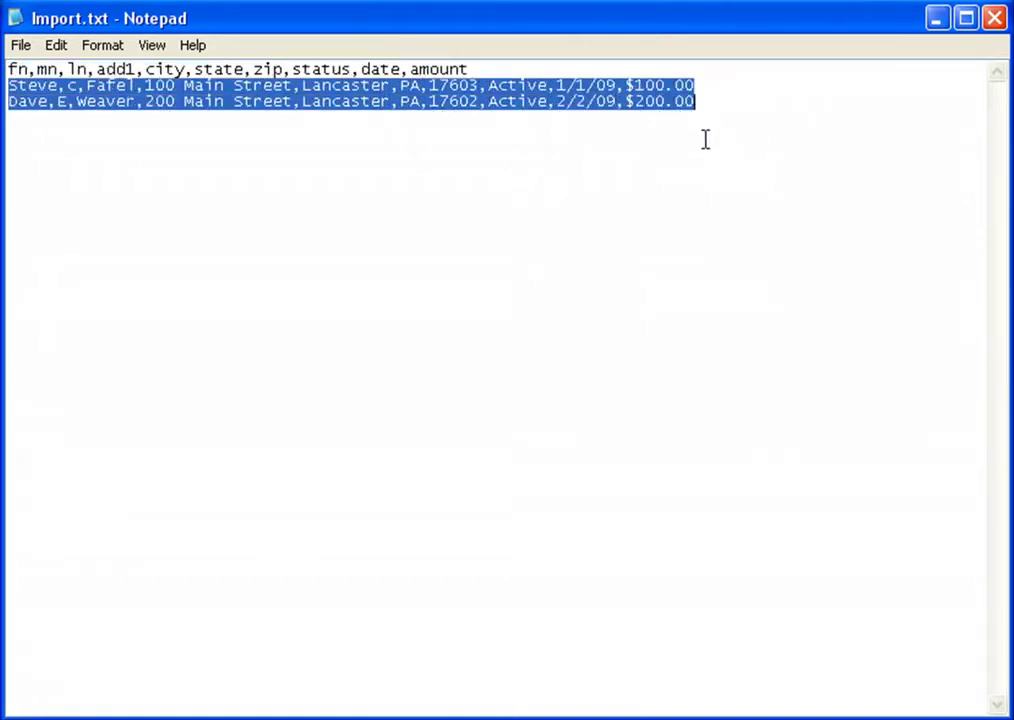
click(938, 19)
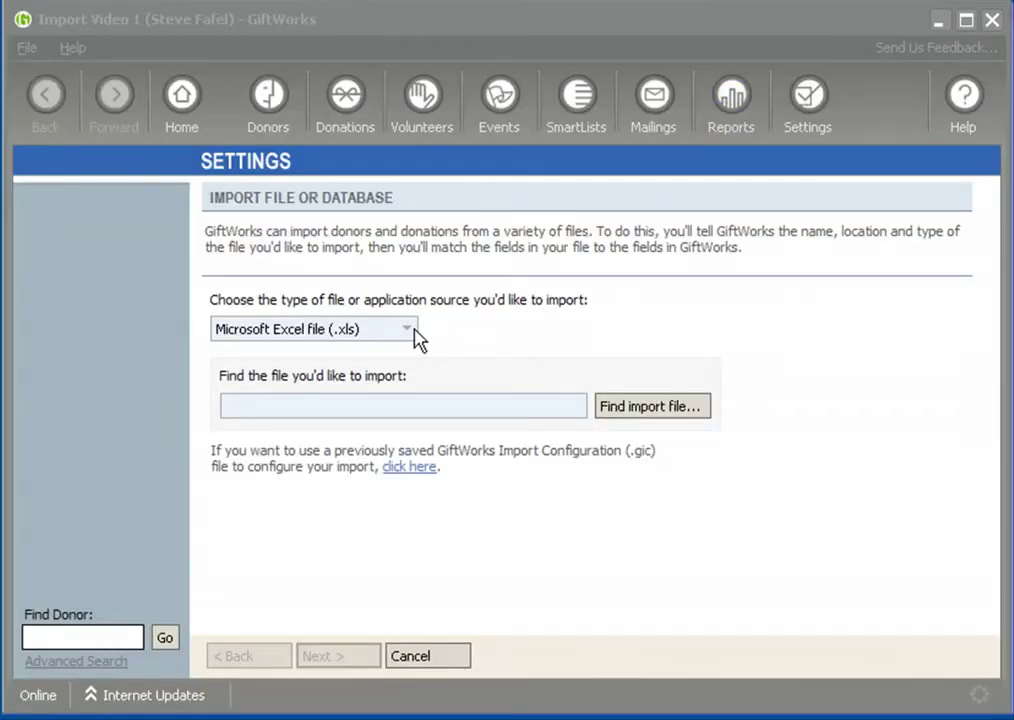
Load Import.txt as a Text file (.csv, .txt) import and advance to its preview
click(410, 331)
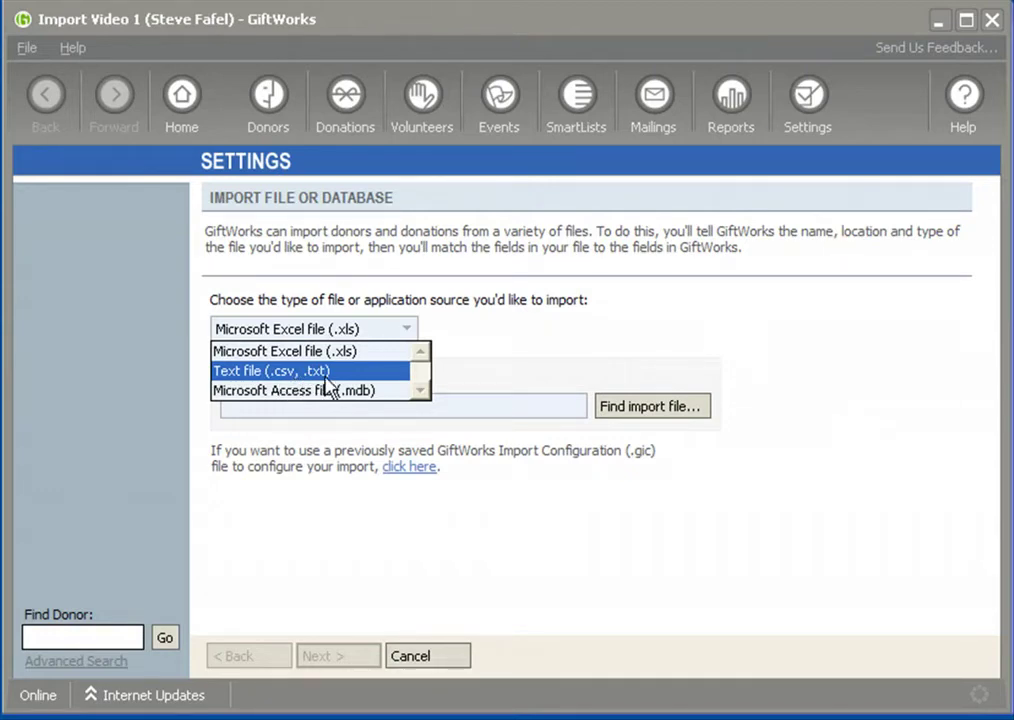
click(326, 379)
click(659, 414)
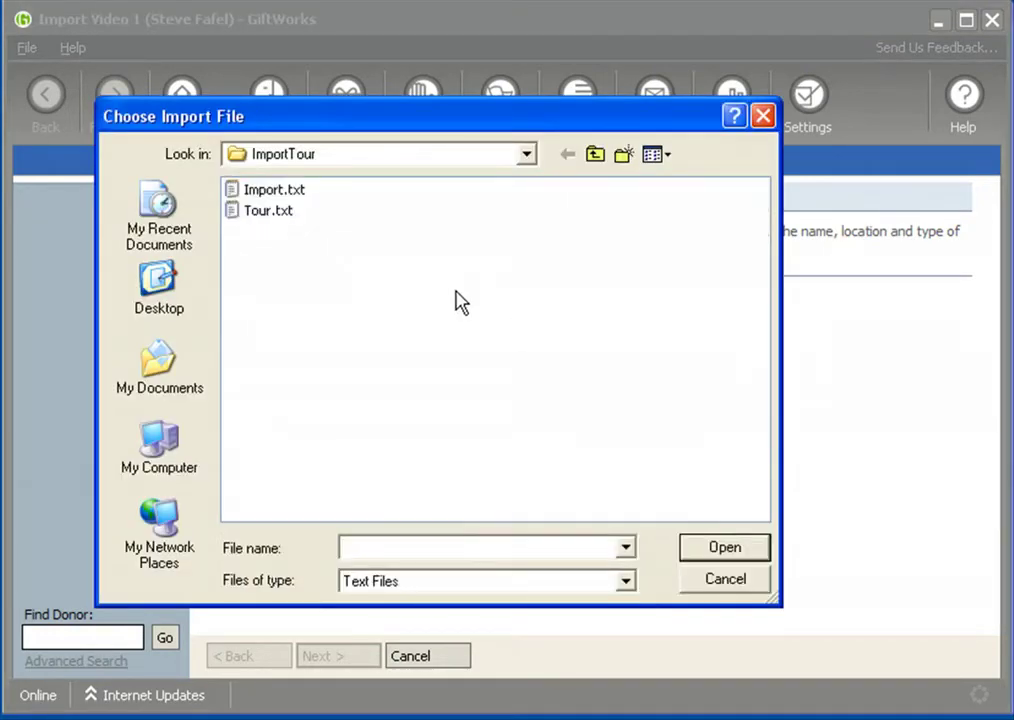
click(250, 190)
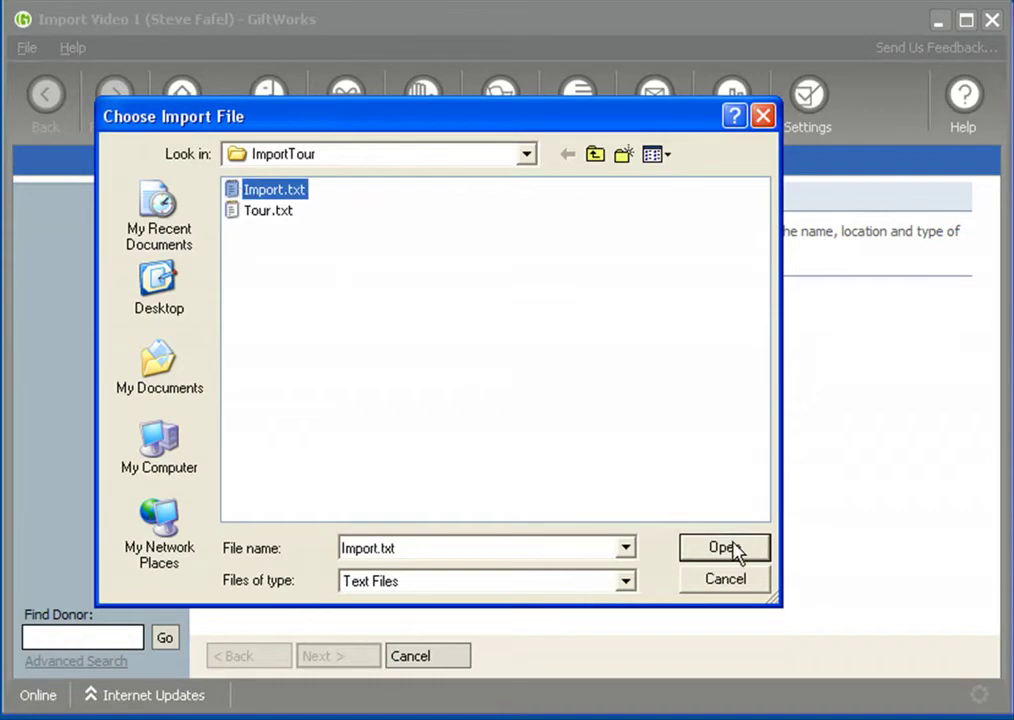
click(724, 548)
click(348, 655)
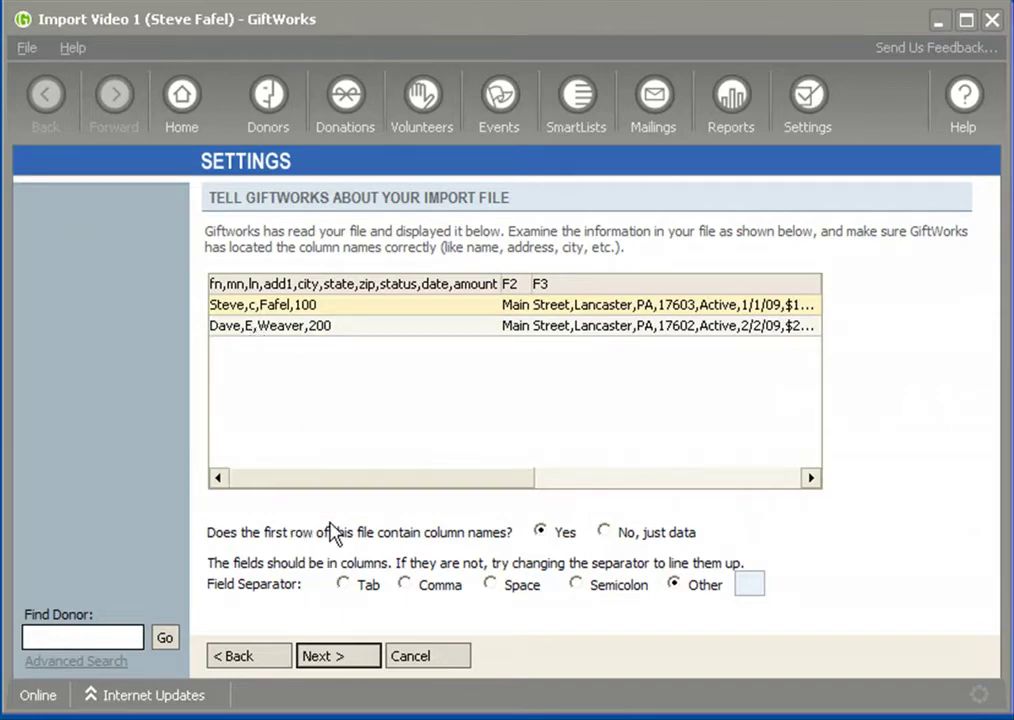
Set the Field Separator to Comma
click(405, 584)
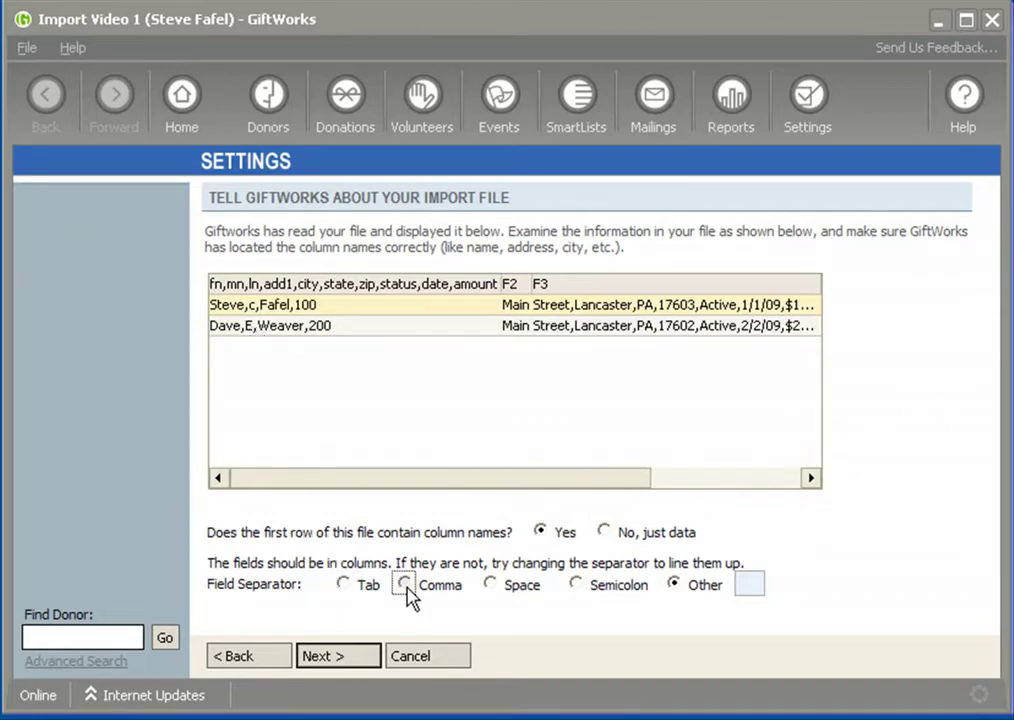
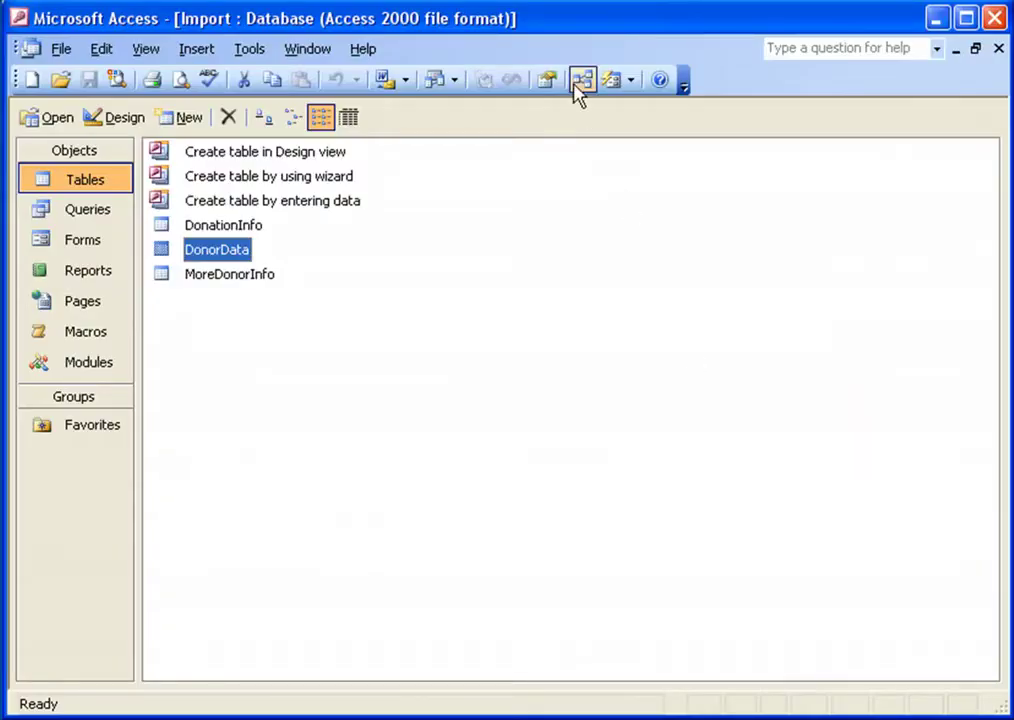
click(363, 48)
click(372, 77)
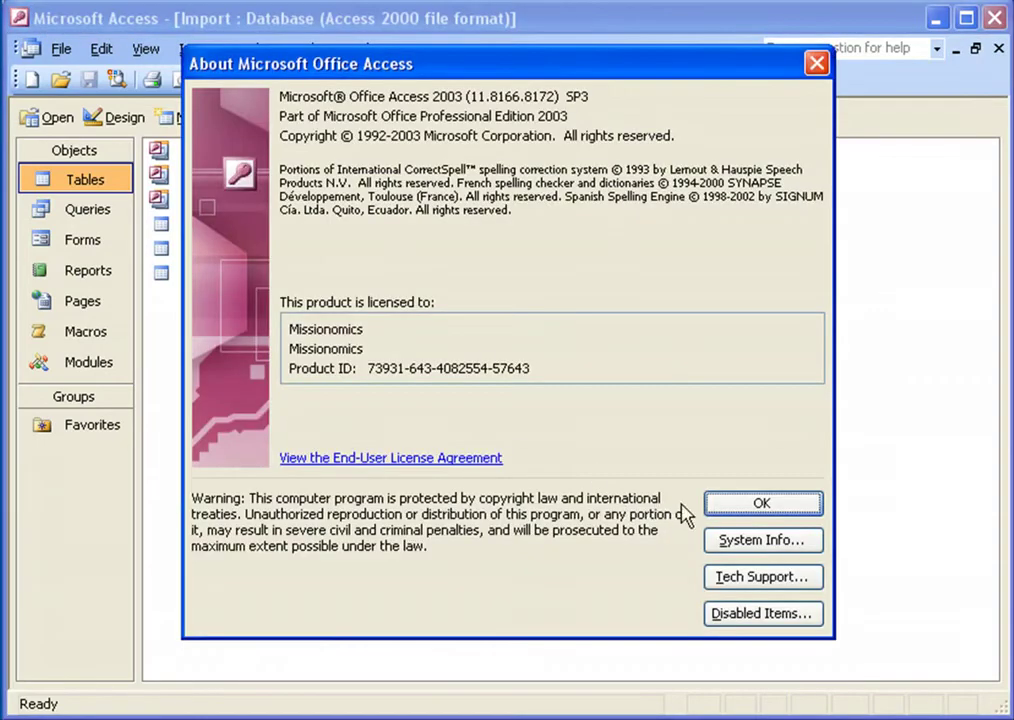
click(759, 508)
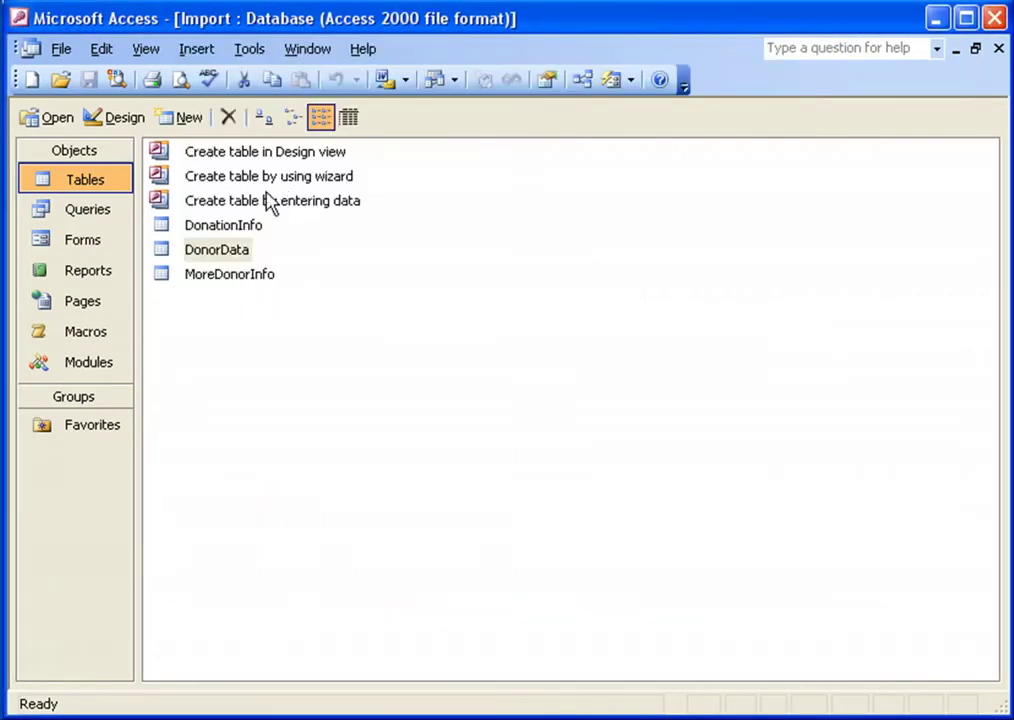
click(161, 254)
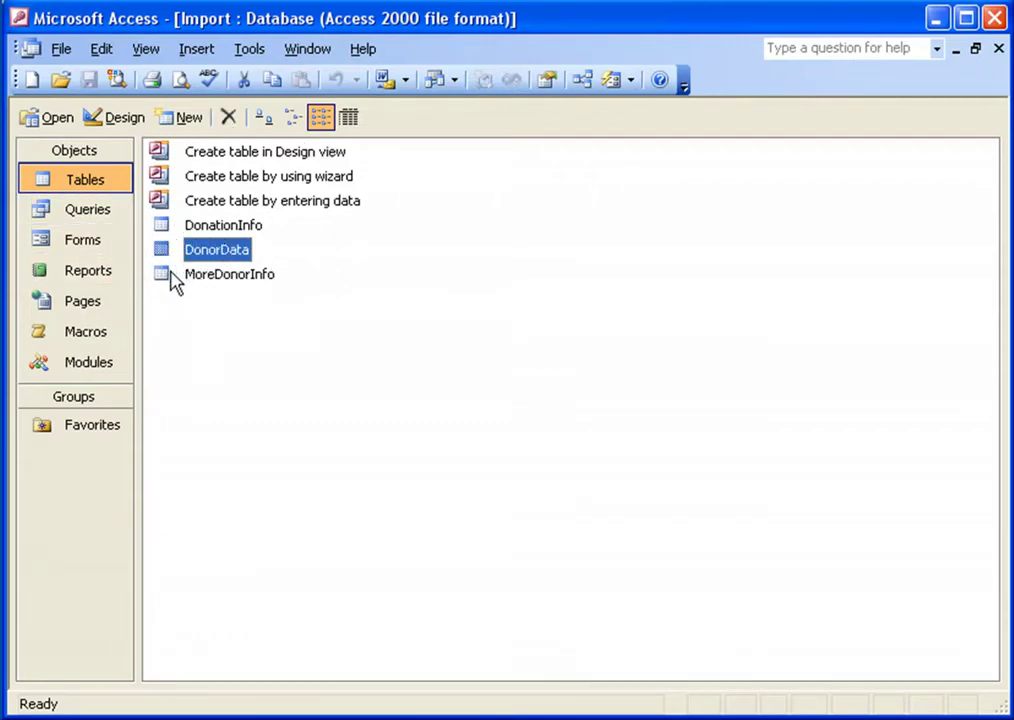
double_click(162, 252)
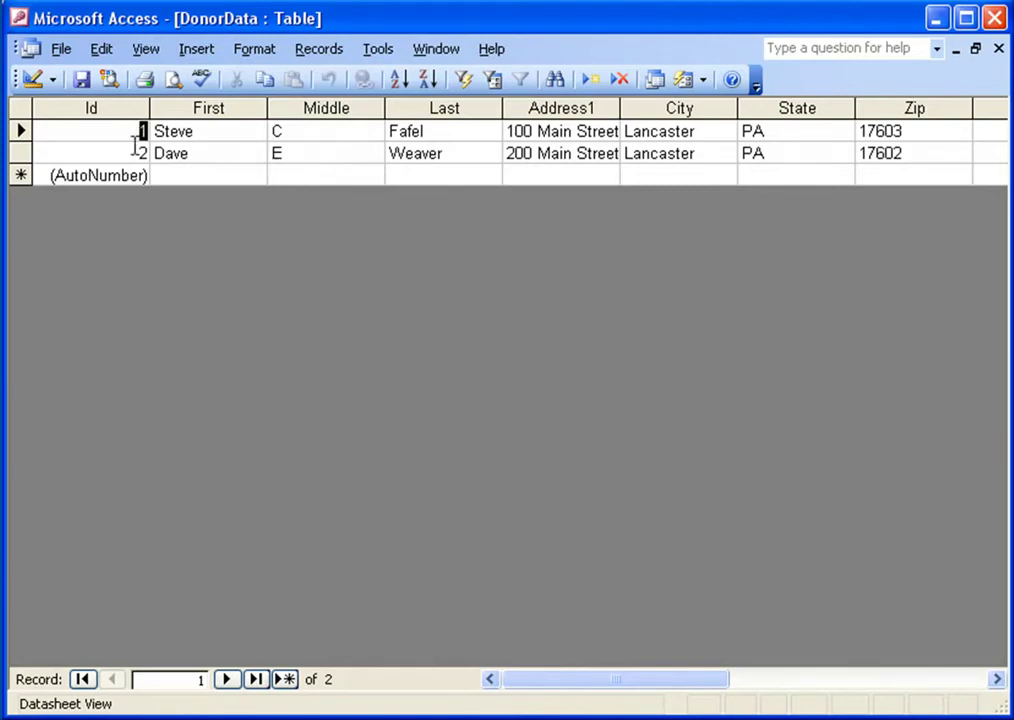
click(202, 131)
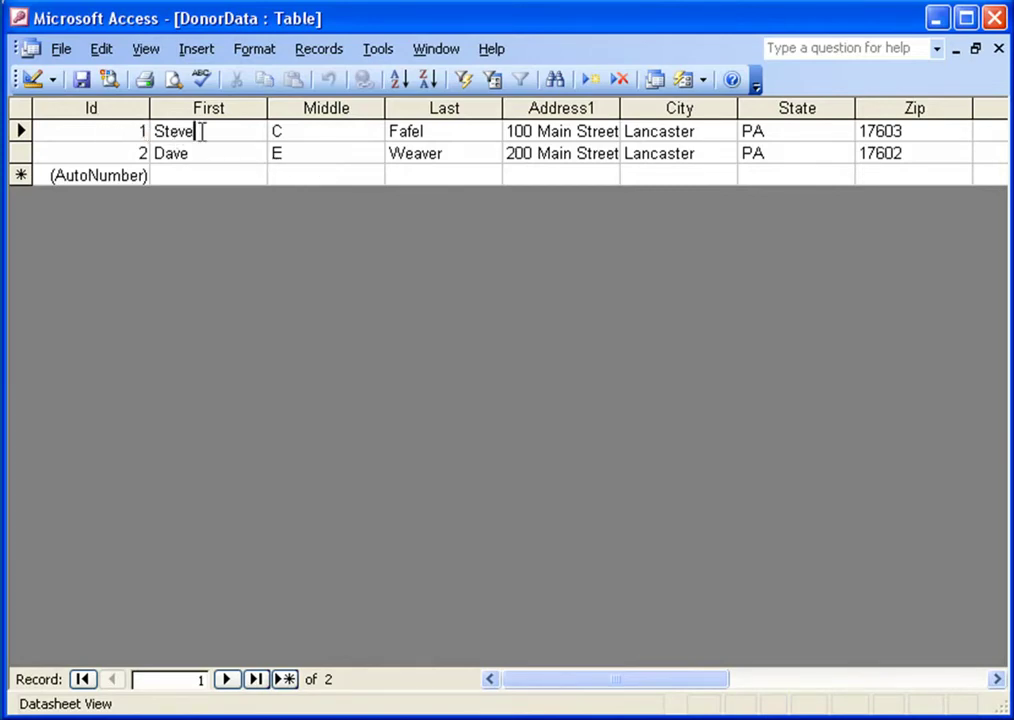
double_click(146, 131)
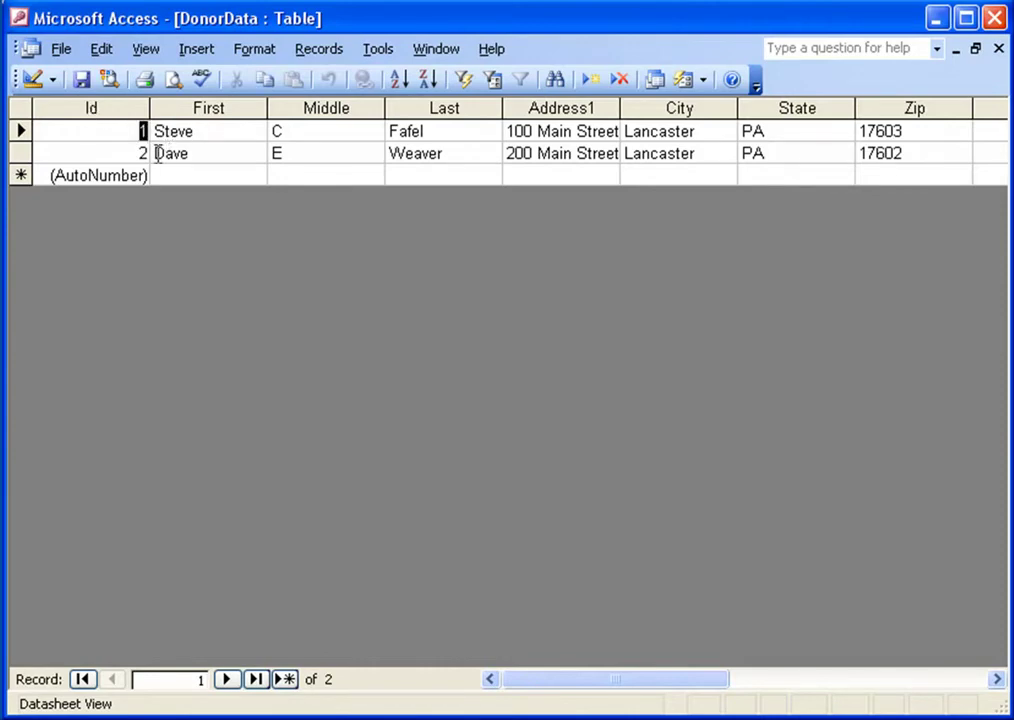
double_click(146, 153)
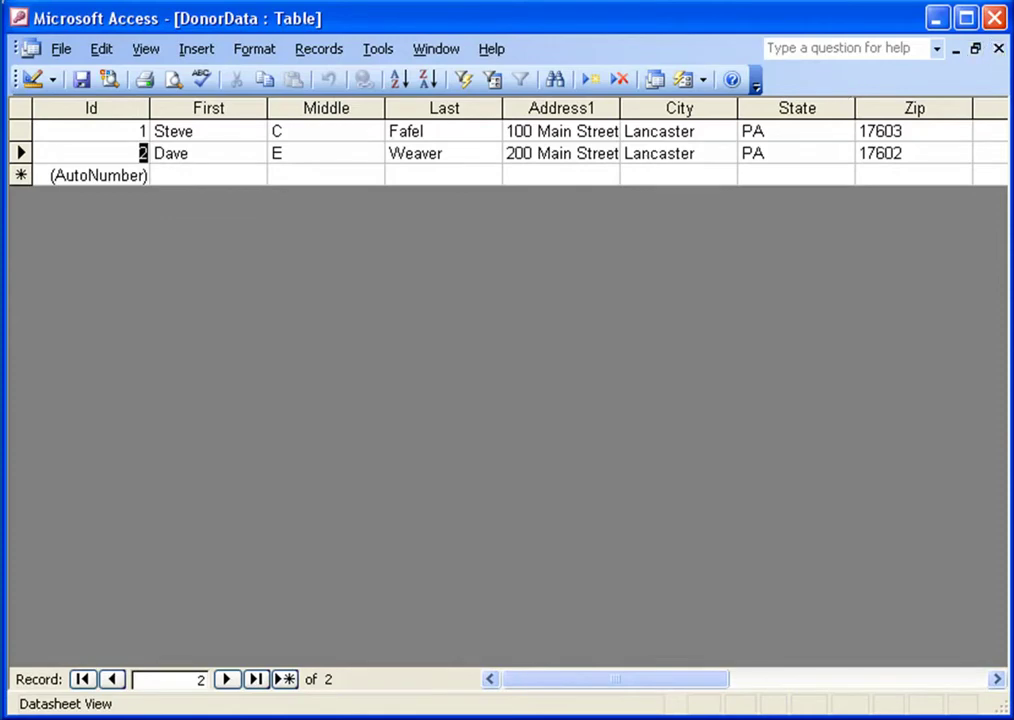
key(ctrl+w)
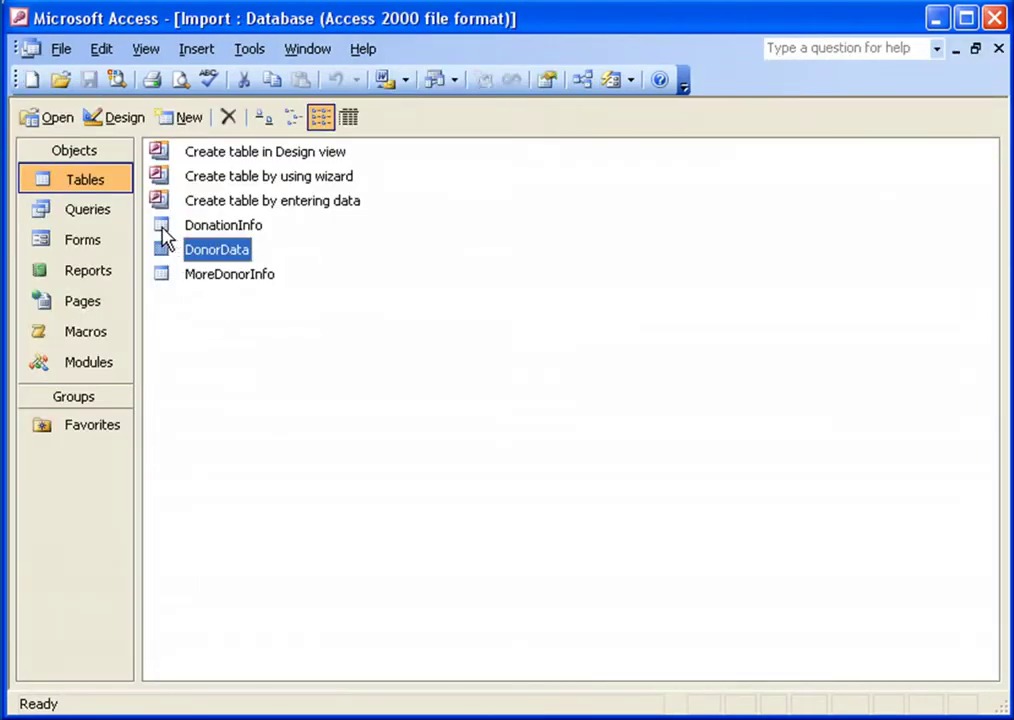
double_click(163, 227)
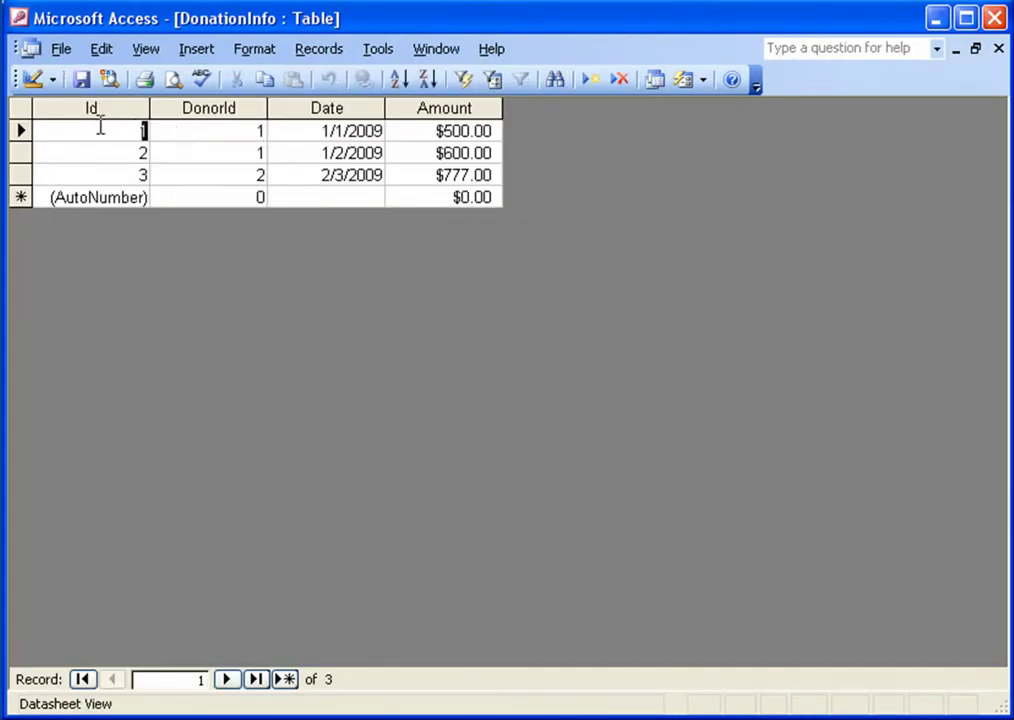
click(126, 154)
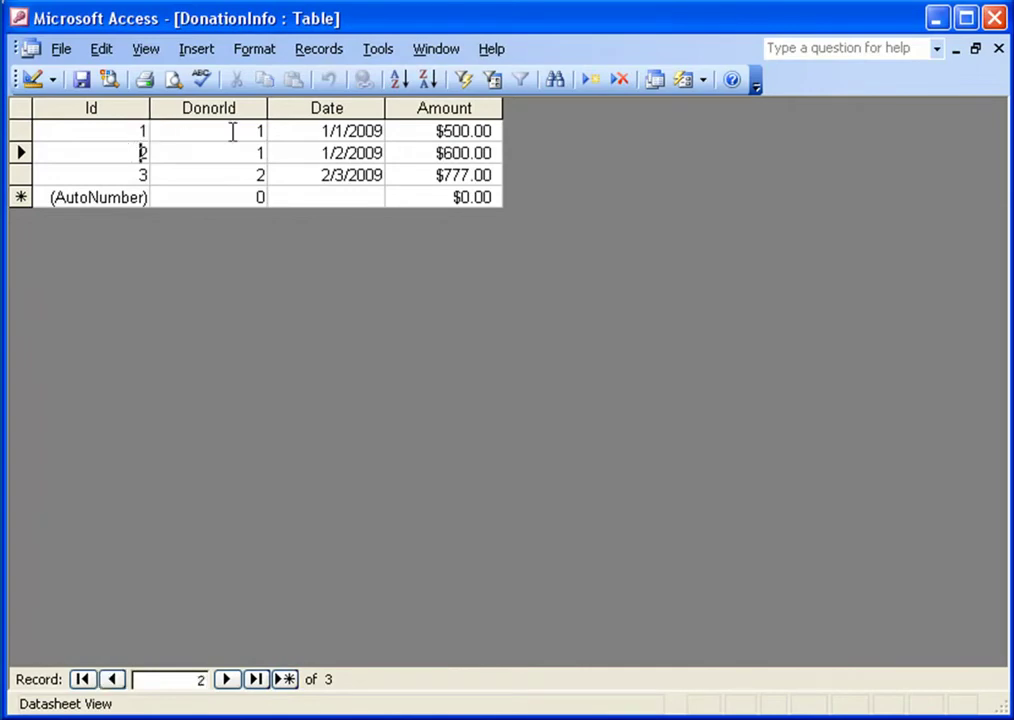
click(260, 131)
click(262, 153)
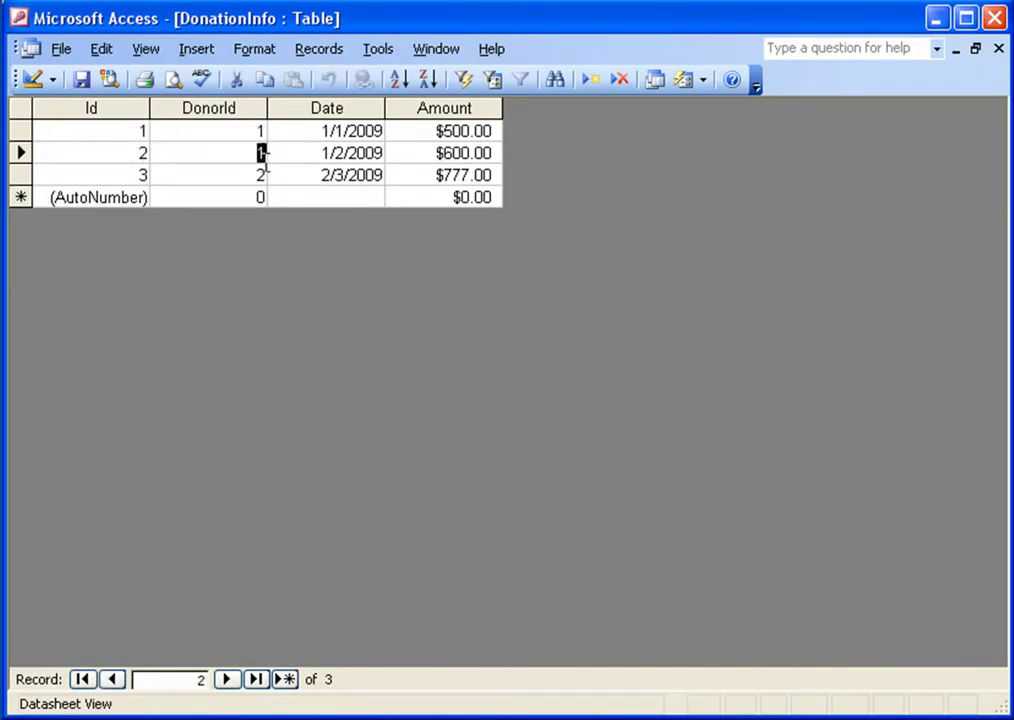
drag(323, 131, 368, 131)
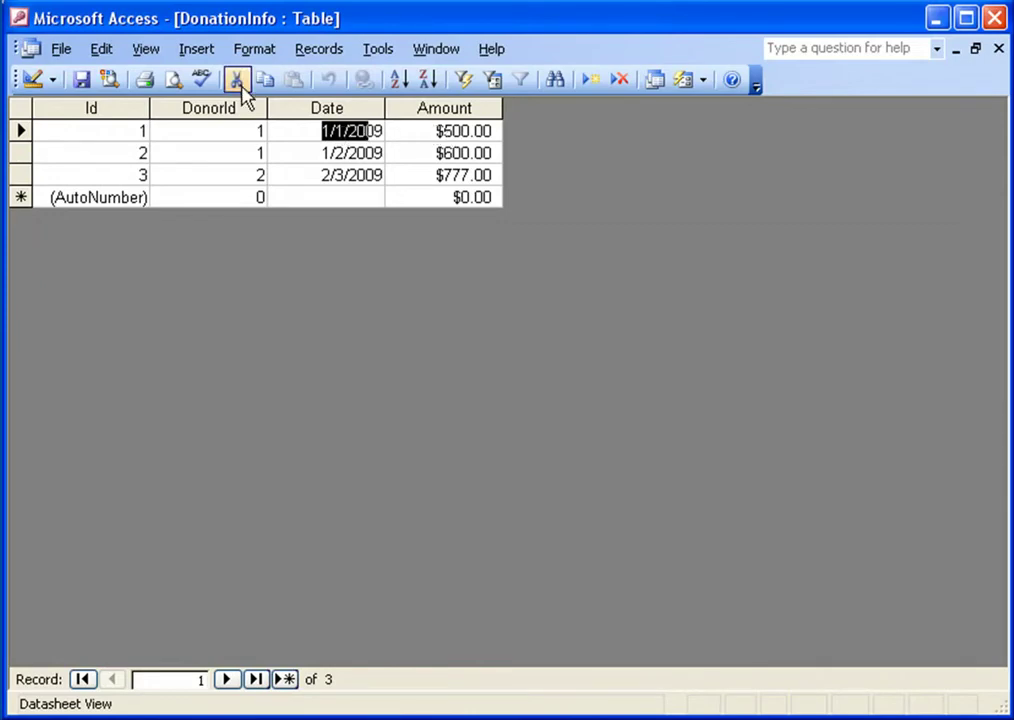
double_click(30, 50)
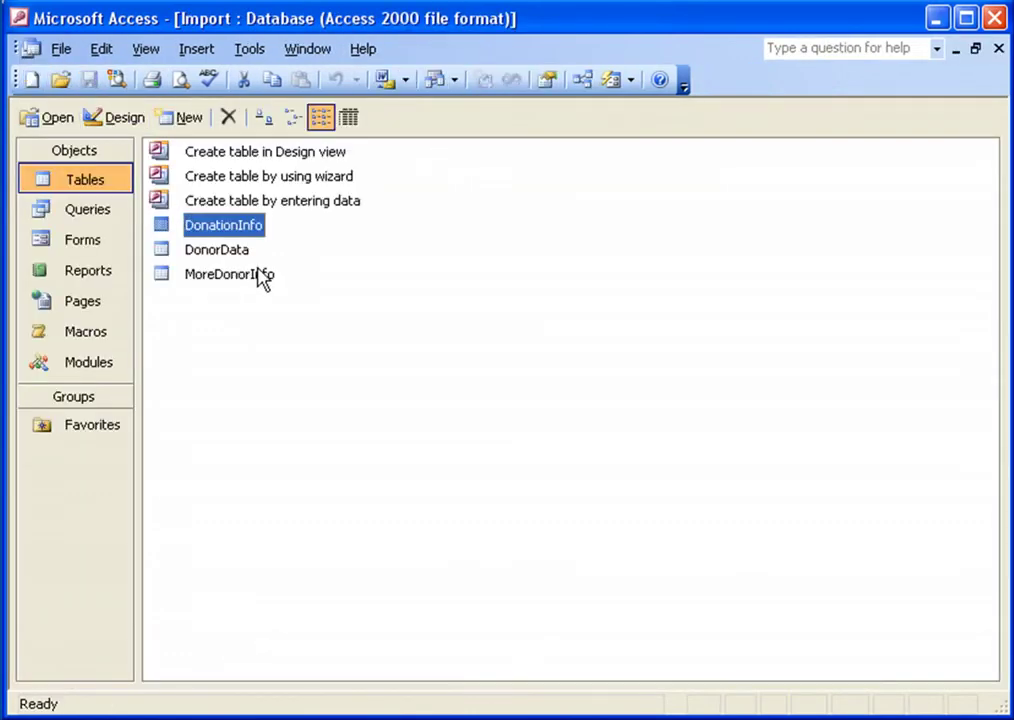
Switch the Objects bar from Tables (DonorData) to Queries, listing MyDonationData and Steves
click(80, 212)
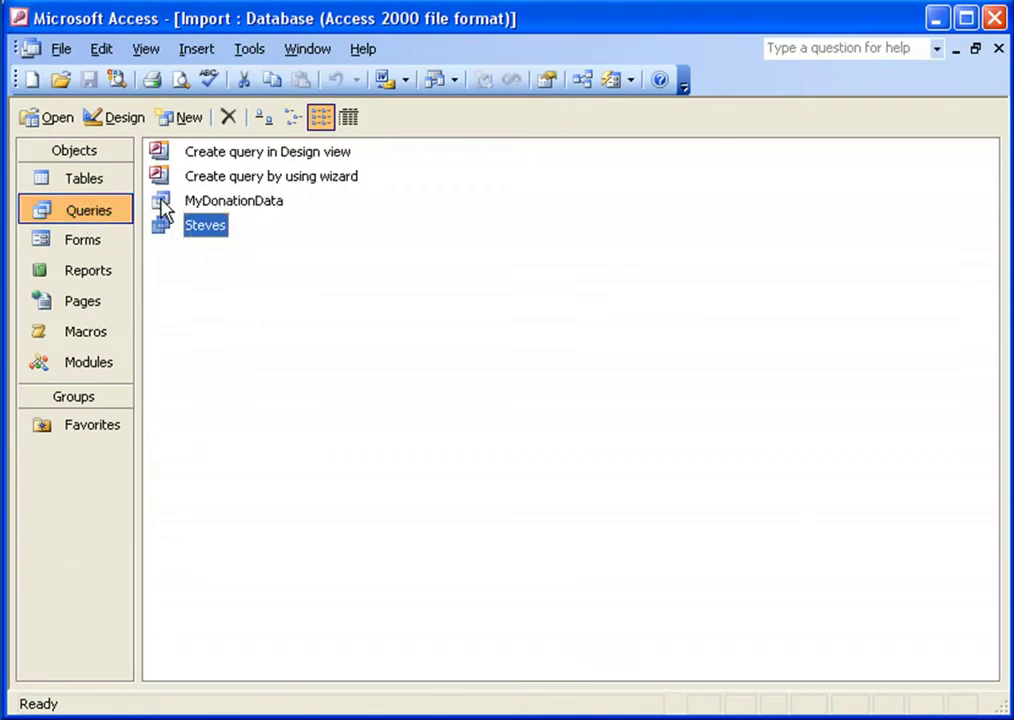
click(88, 188)
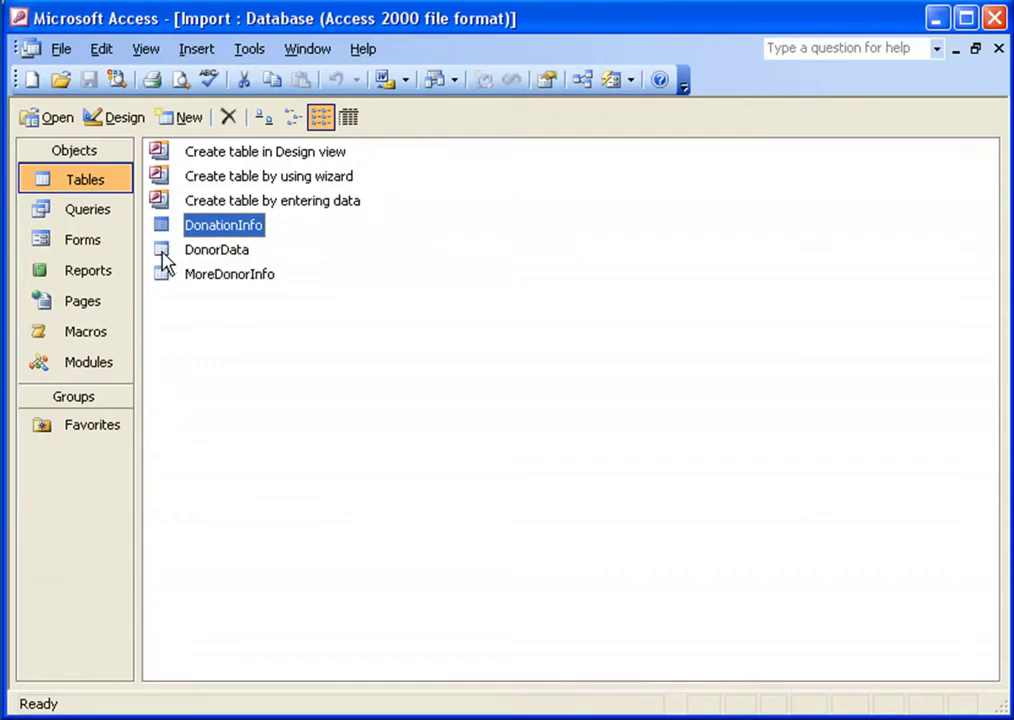
click(161, 255)
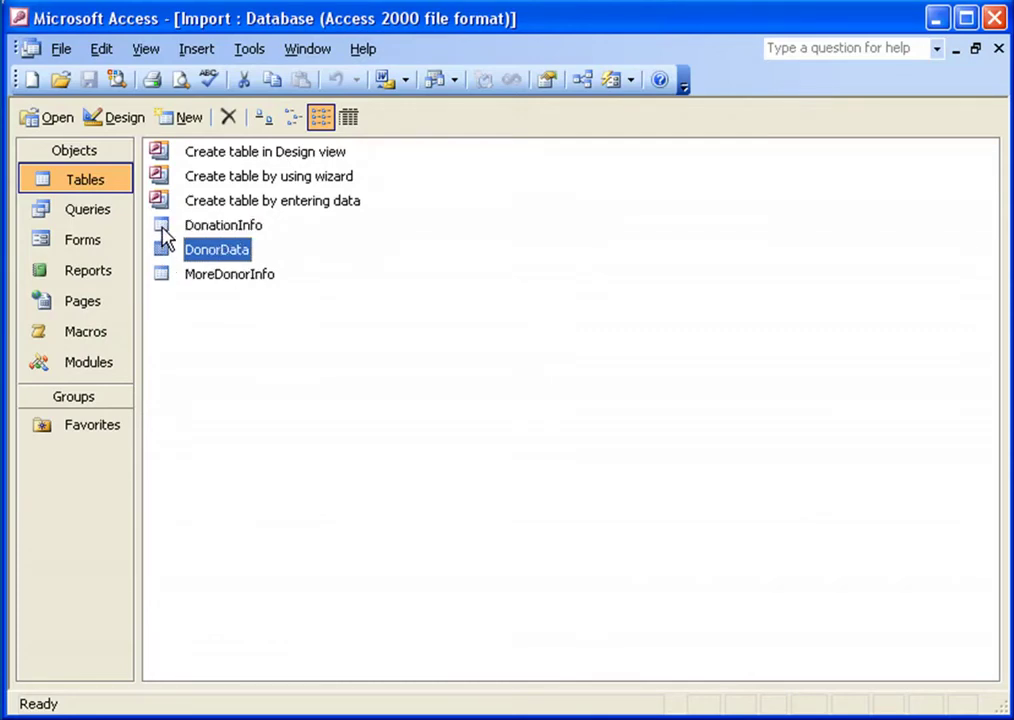
click(92, 214)
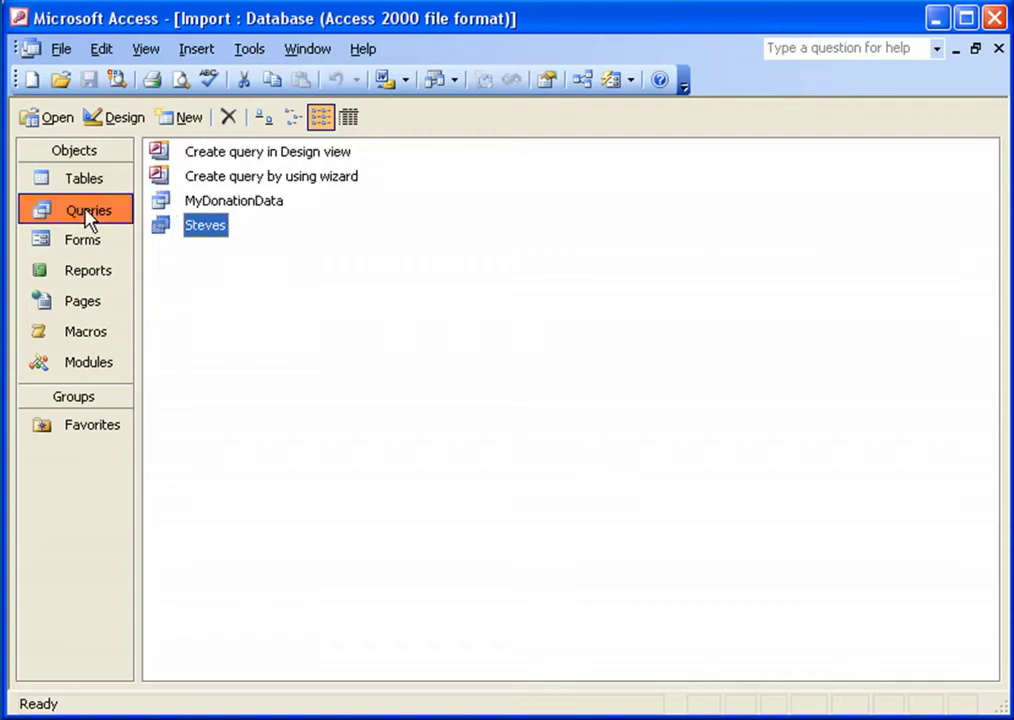
Open MyDonationData to review its three donation records, close it, and show Tables again
double_click(162, 204)
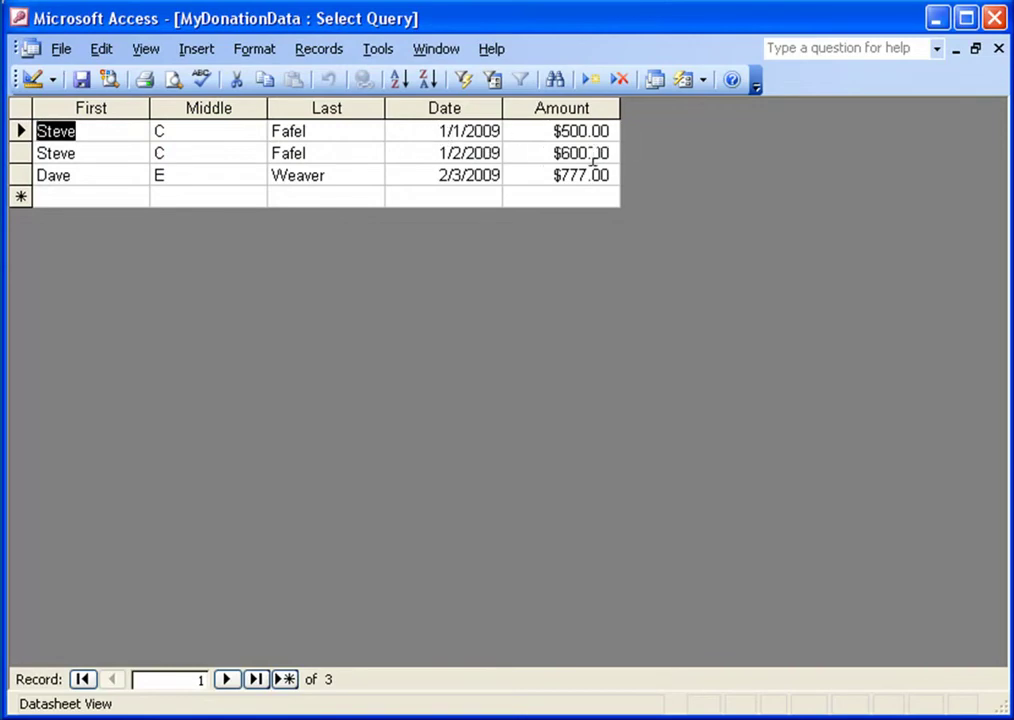
drag(19, 131, 20, 175)
click(19, 131)
click(46, 131)
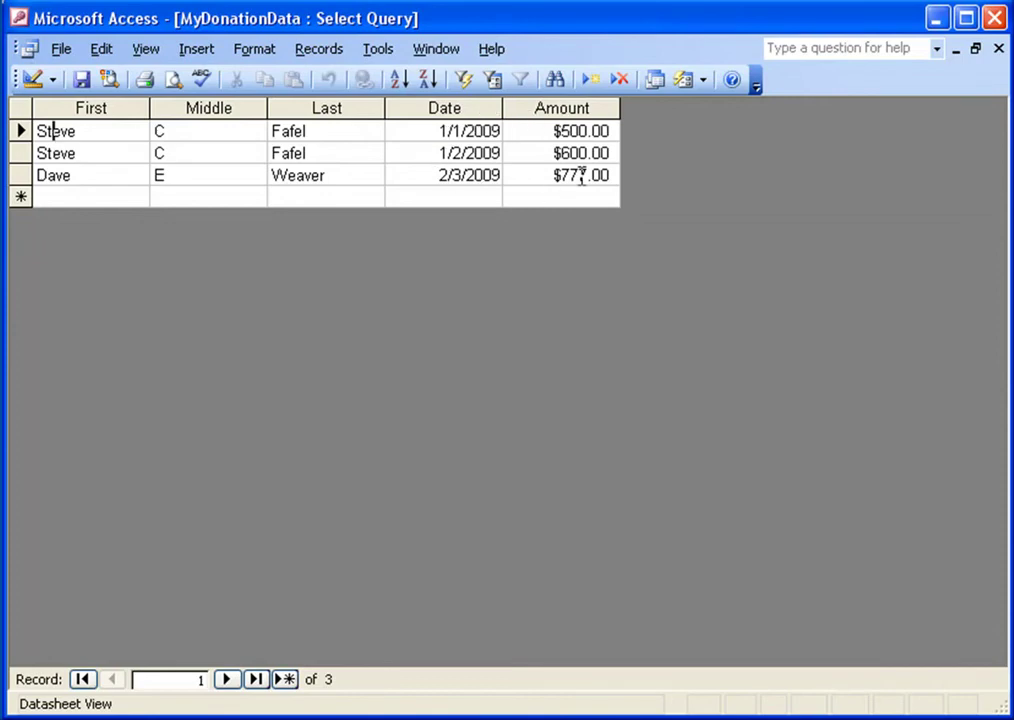
double_click(24, 48)
click(66, 183)
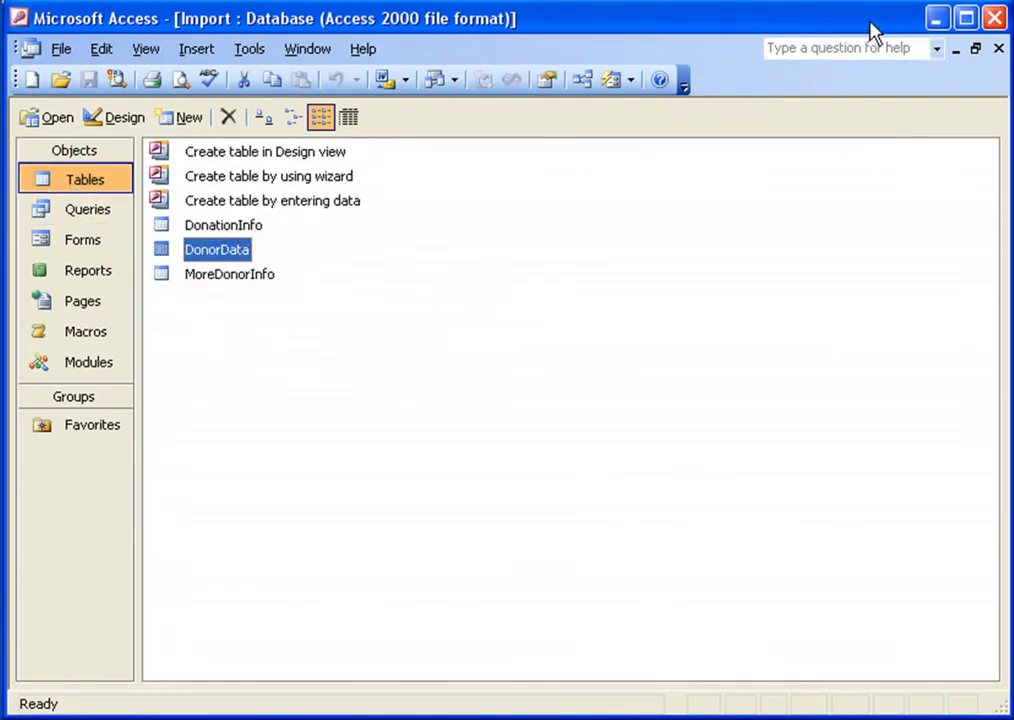
Minimize Access, go back in GiftWorks, and choose Microsoft Access file (.mdb) as the import type
click(940, 19)
click(267, 660)
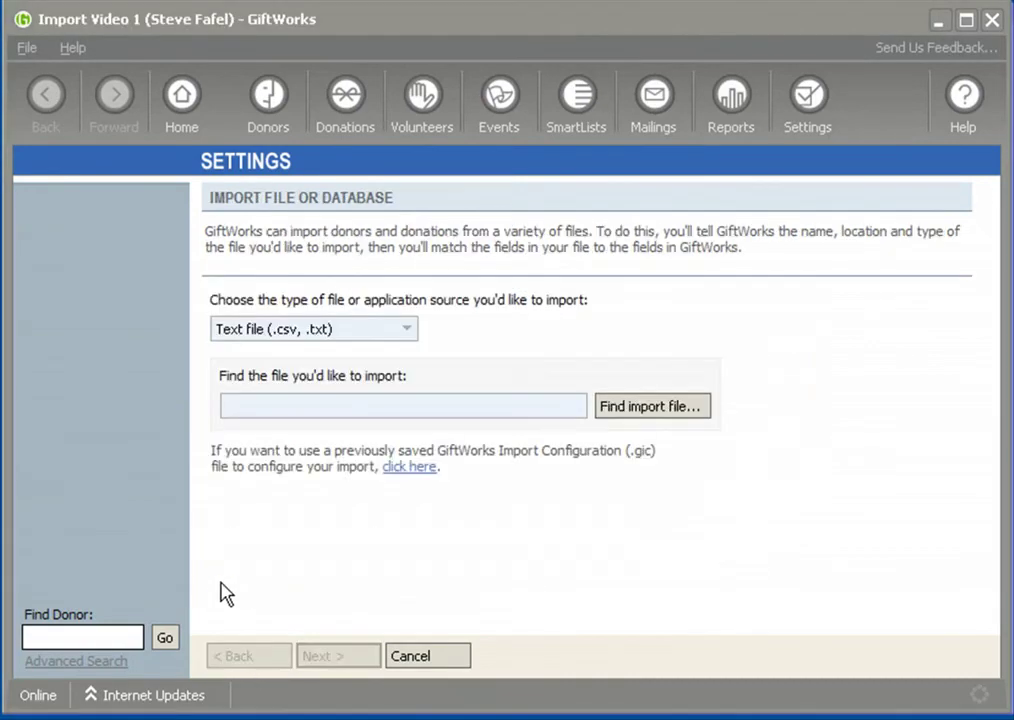
click(417, 330)
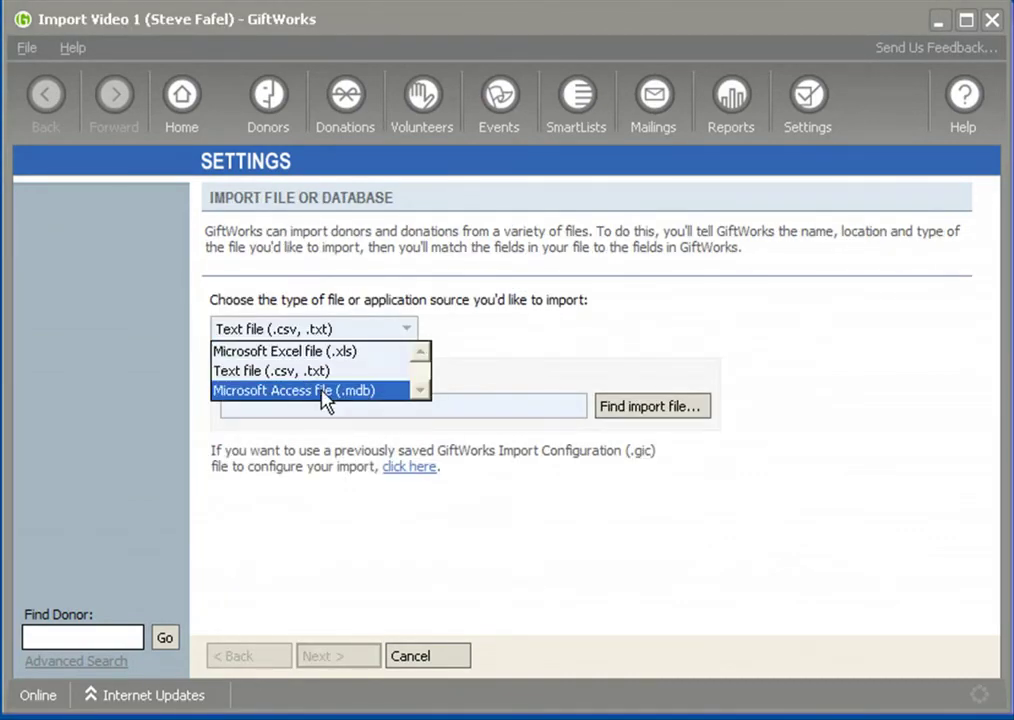
click(322, 391)
Select Import.mdb as the import file and advance to the DonationInfo preview
click(652, 413)
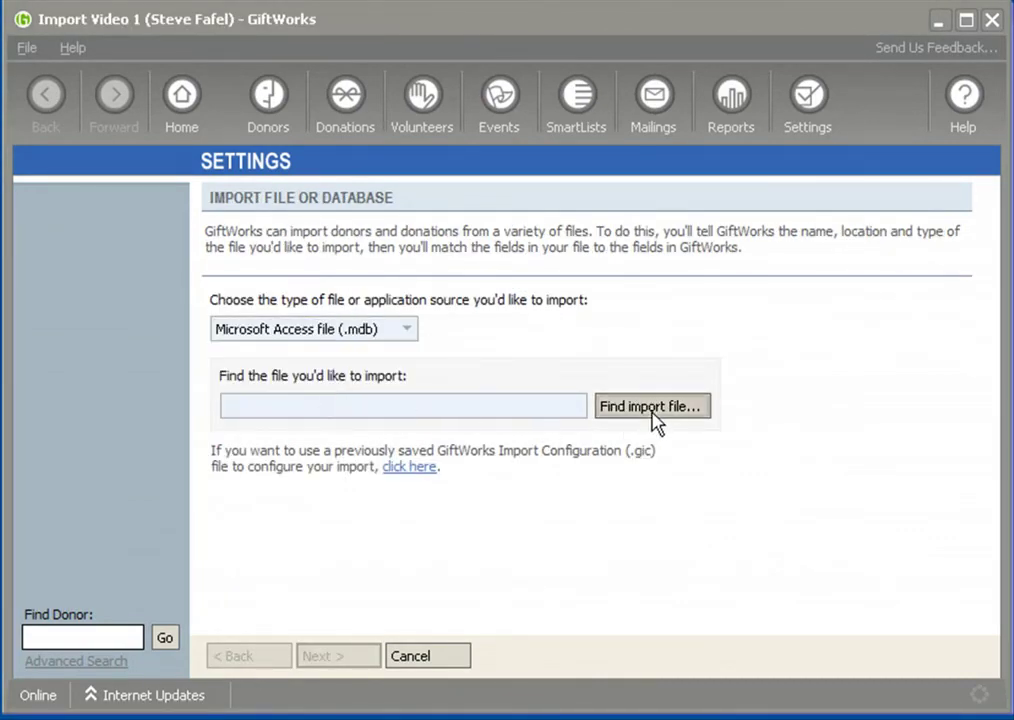
double_click(238, 195)
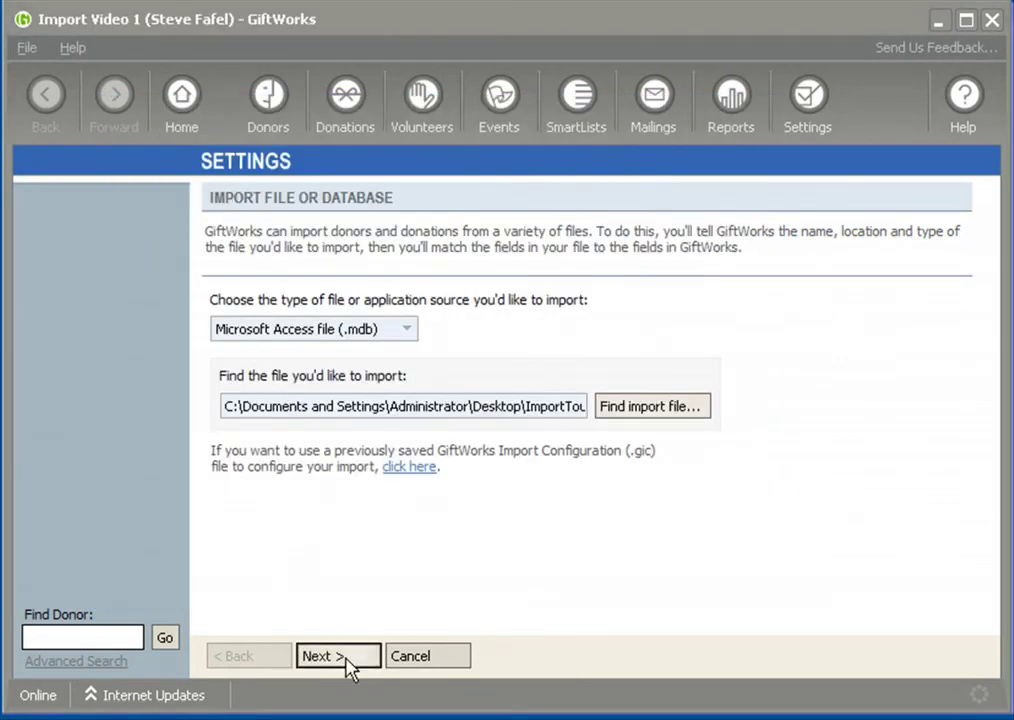
drag(520, 407, 617, 410)
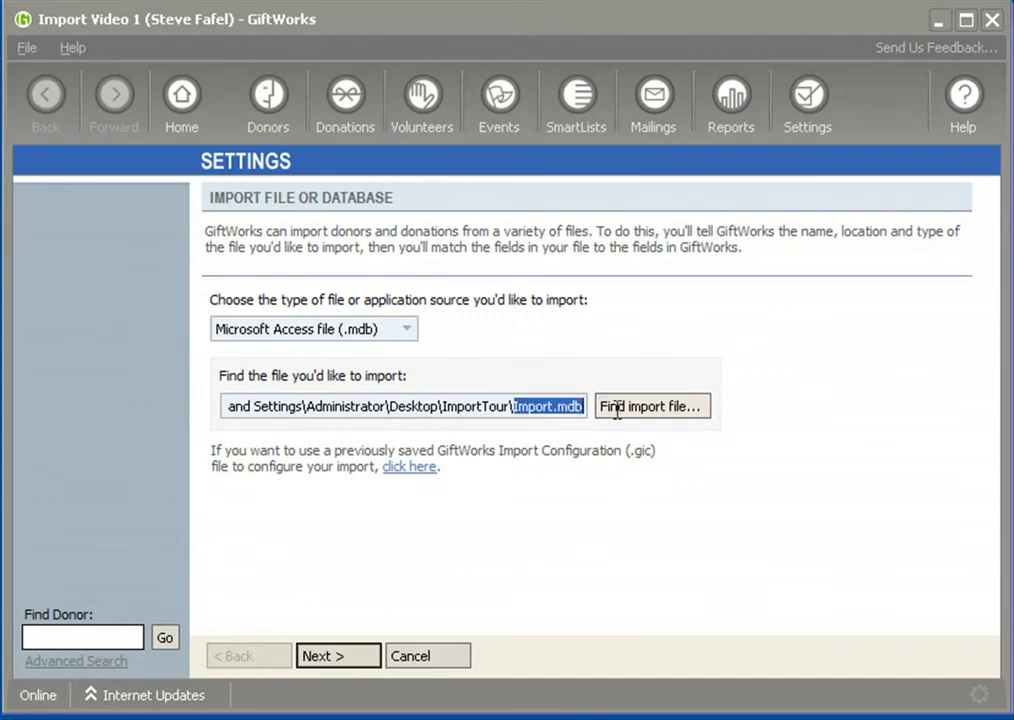
click(330, 656)
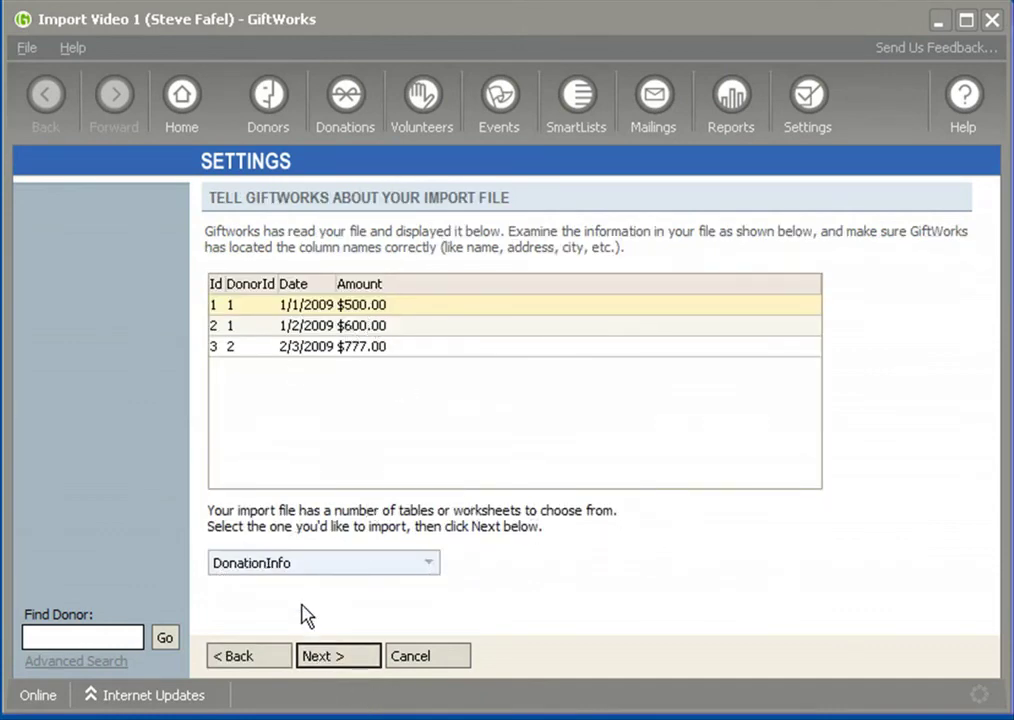
Pick MyDonationData from the table/worksheet dropdown to preview First, Middle, Last, Date and Amount
click(430, 565)
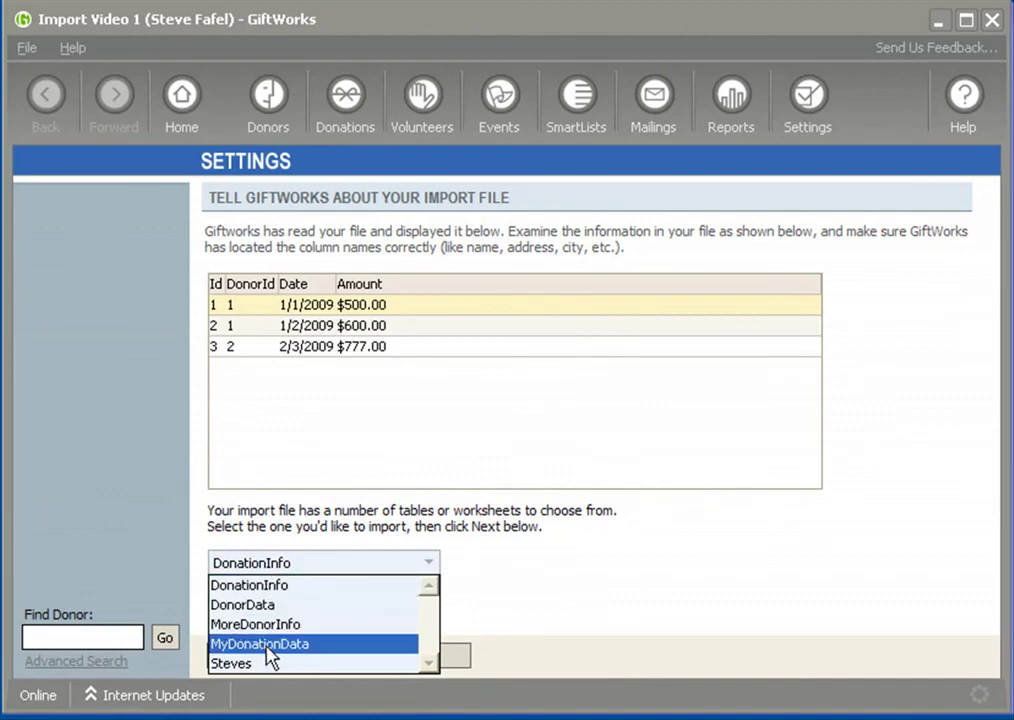
click(262, 644)
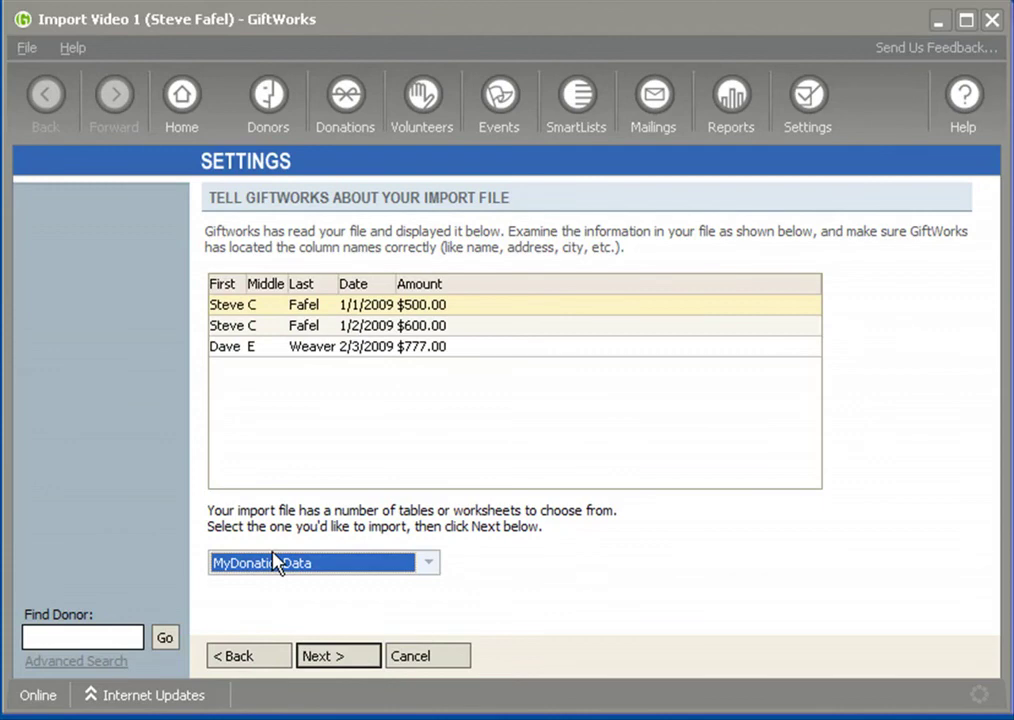